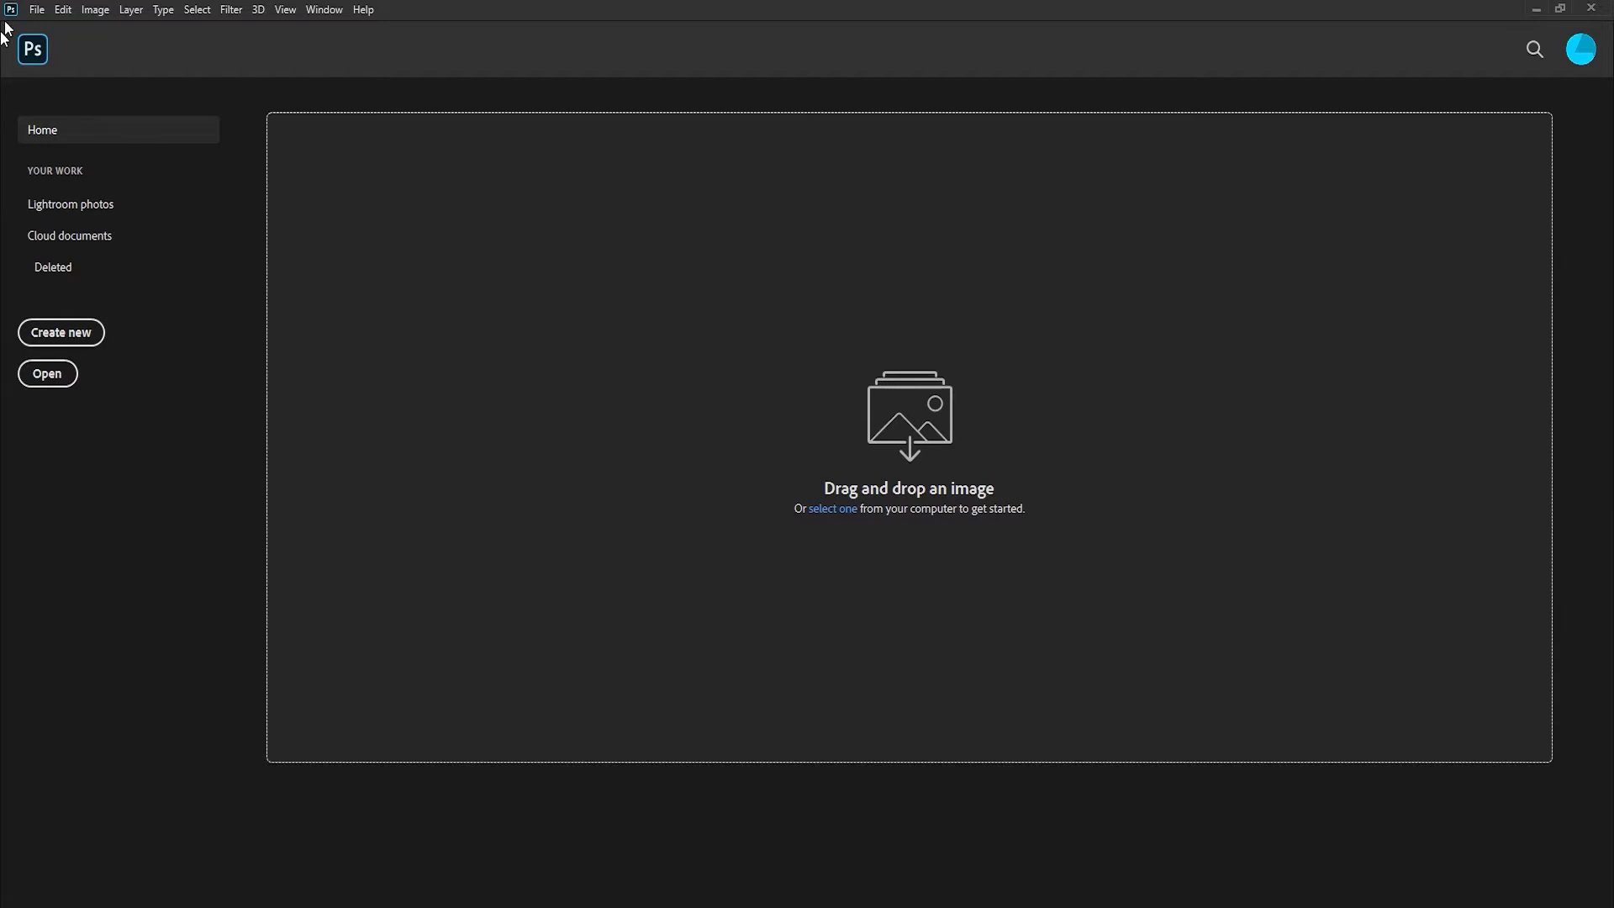
Step: Open both 01 Baby Yoda.jpg and 02 Babt Yoda with Groot.jpg from the Exersice File folder
left_click(37, 10)
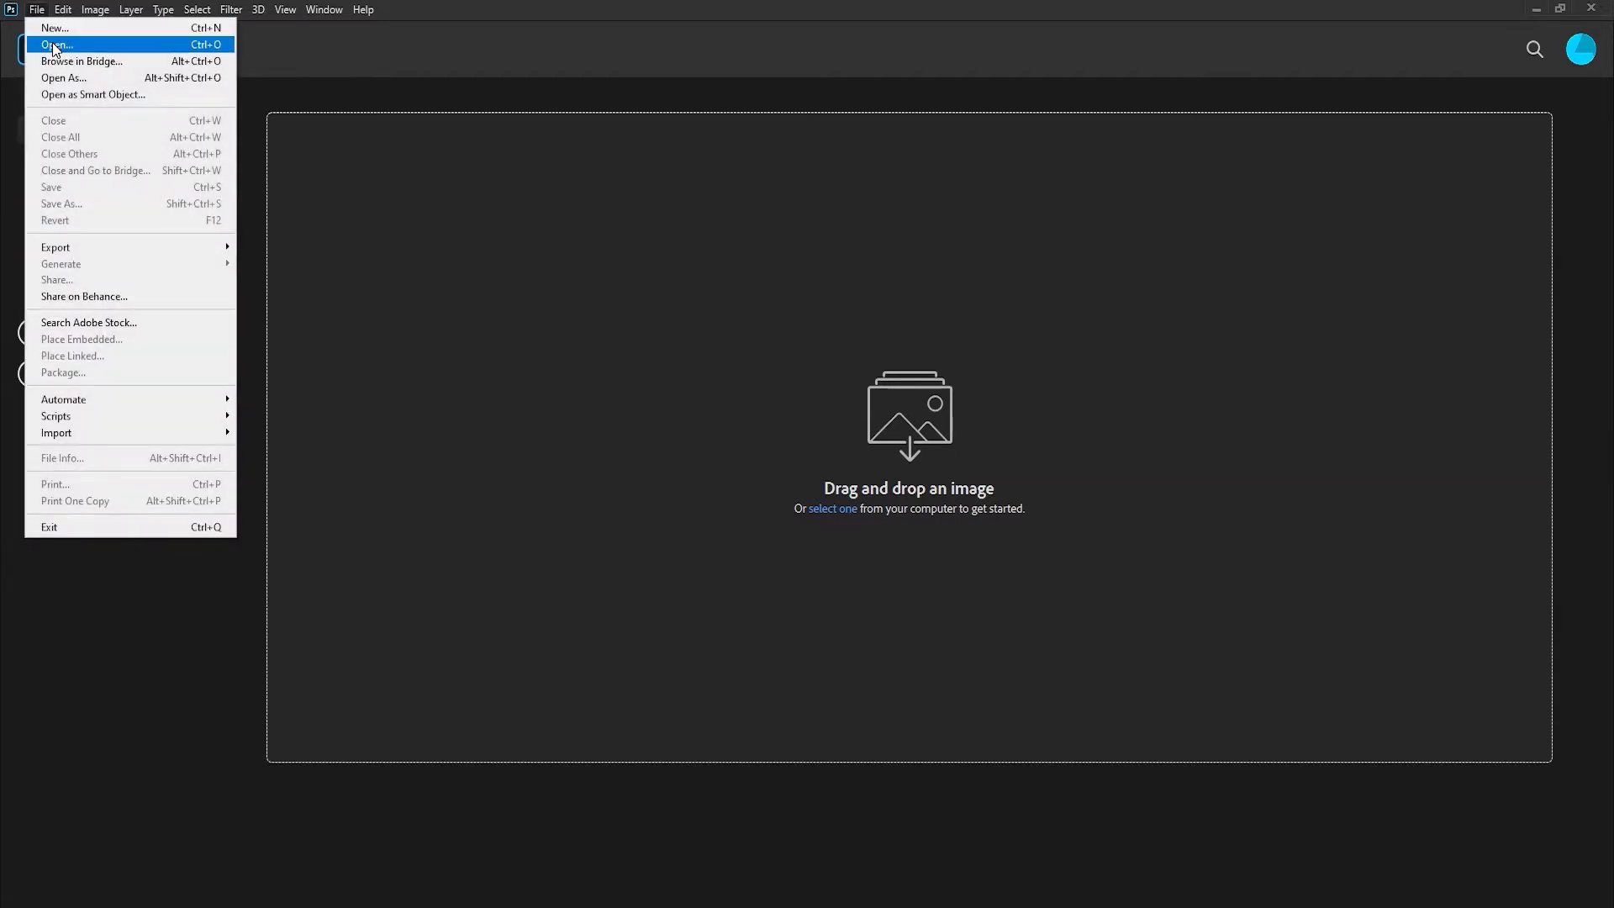
left_click(56, 46)
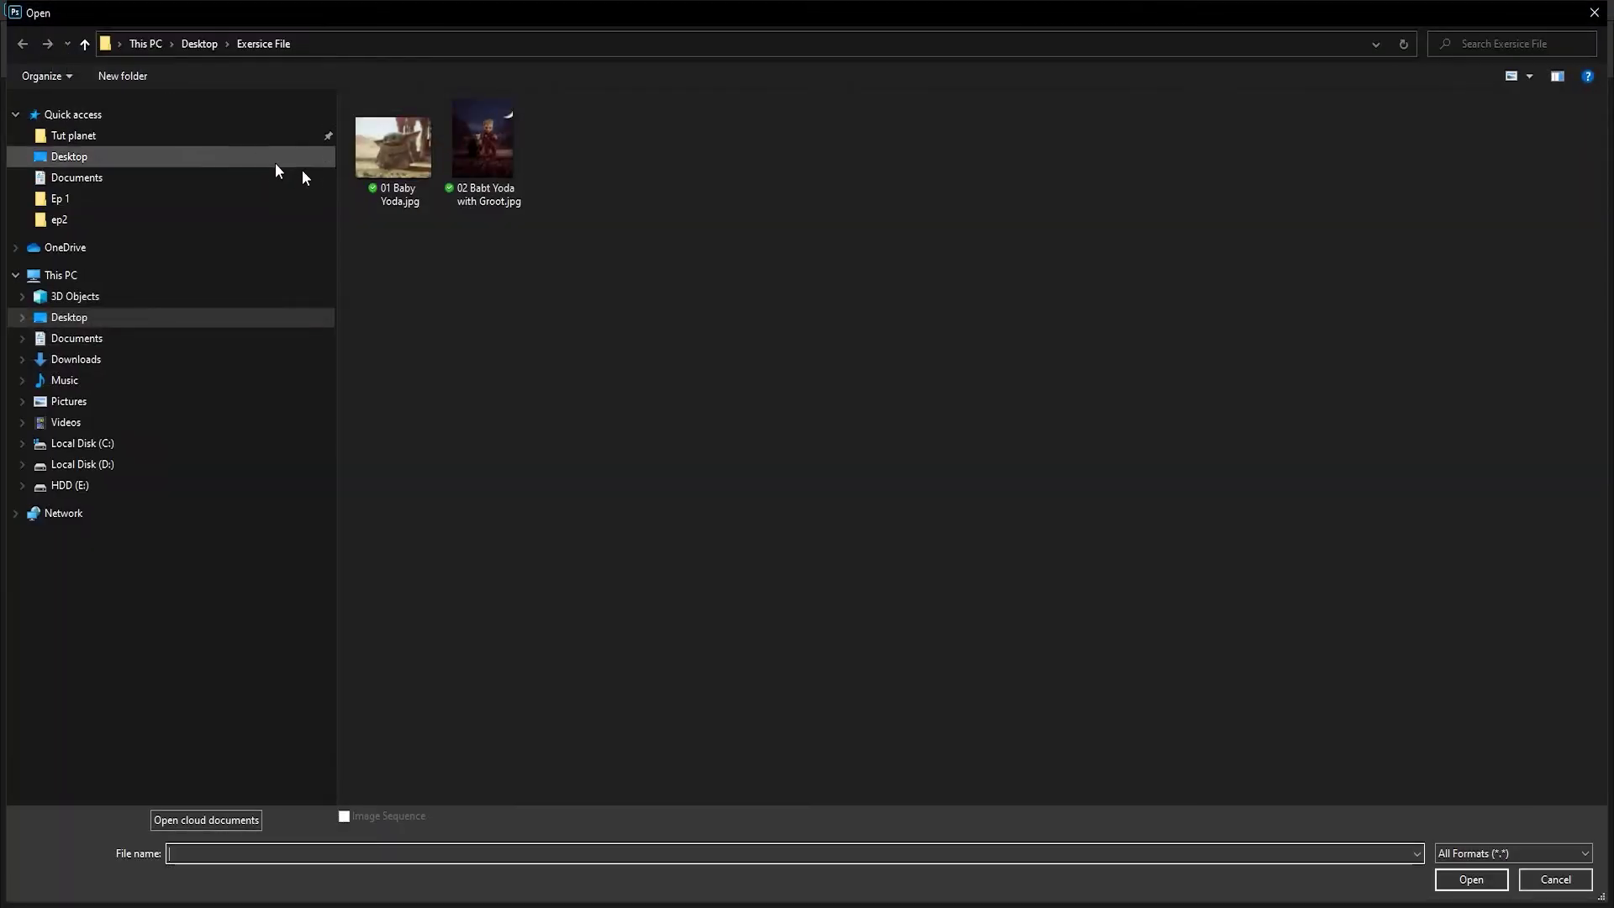
left_click(386, 171)
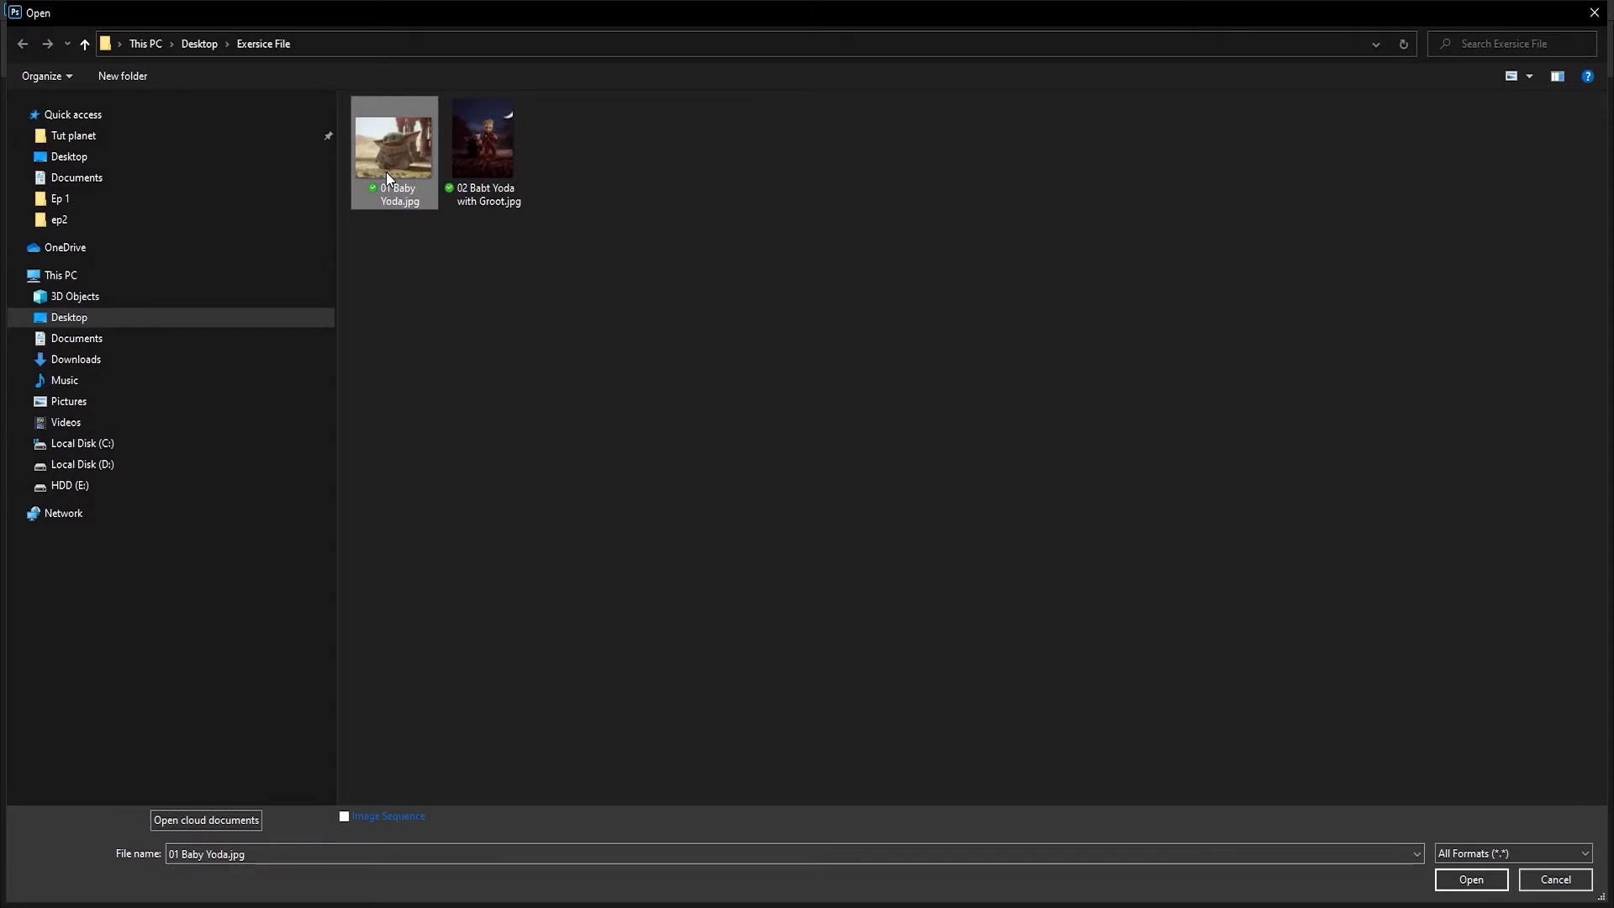
left_click(500, 174, "ctrl")
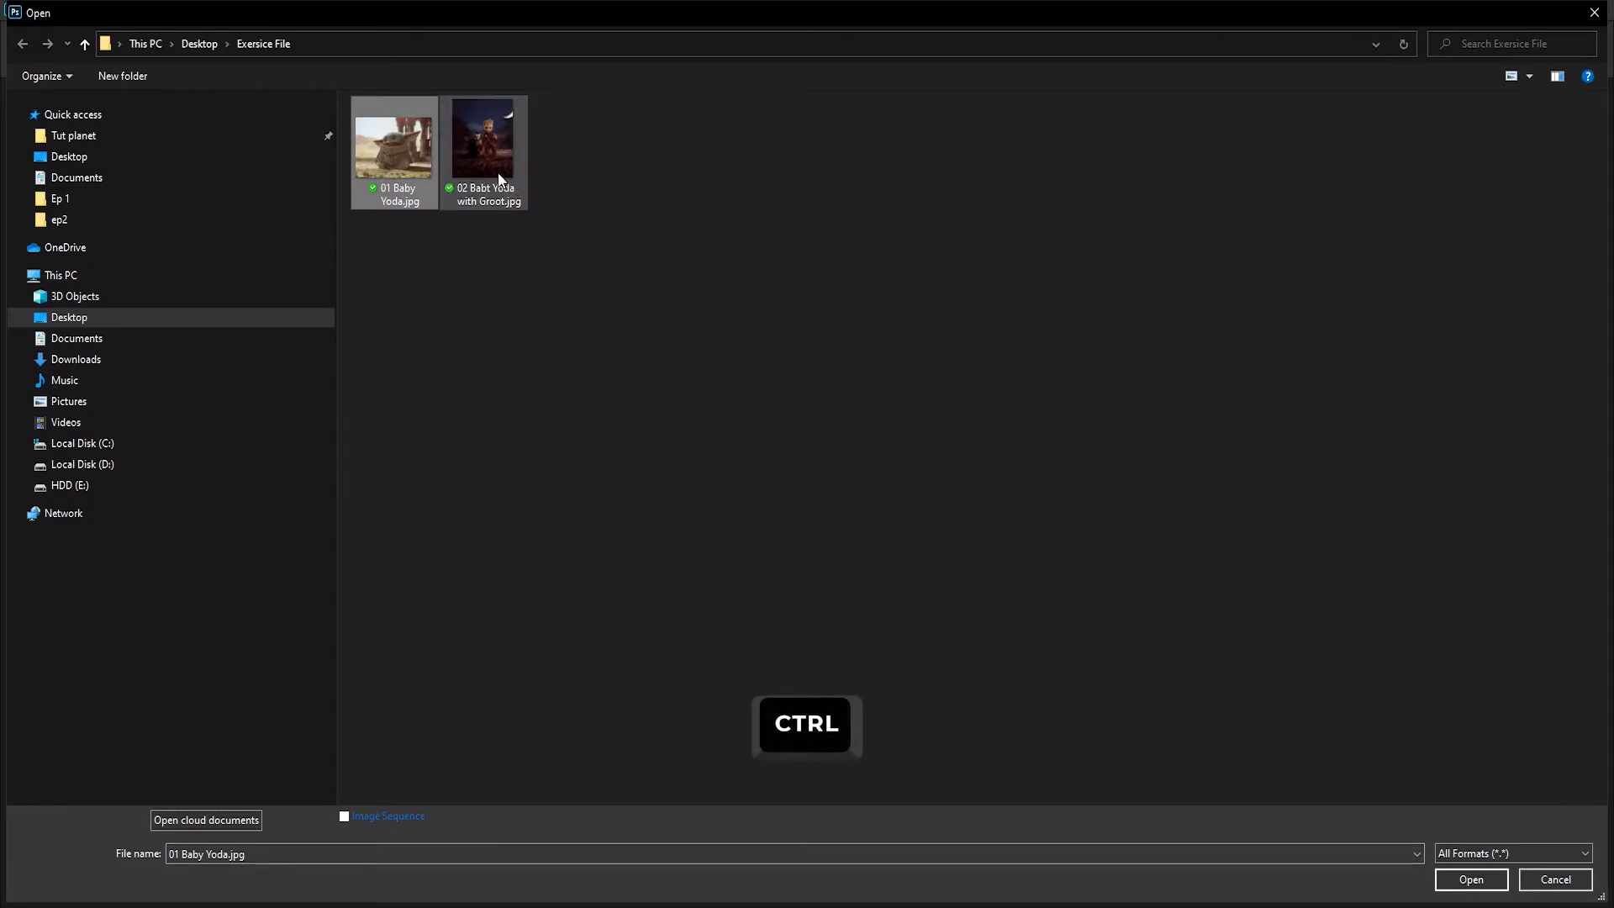
left_click(498, 173, "ctrl")
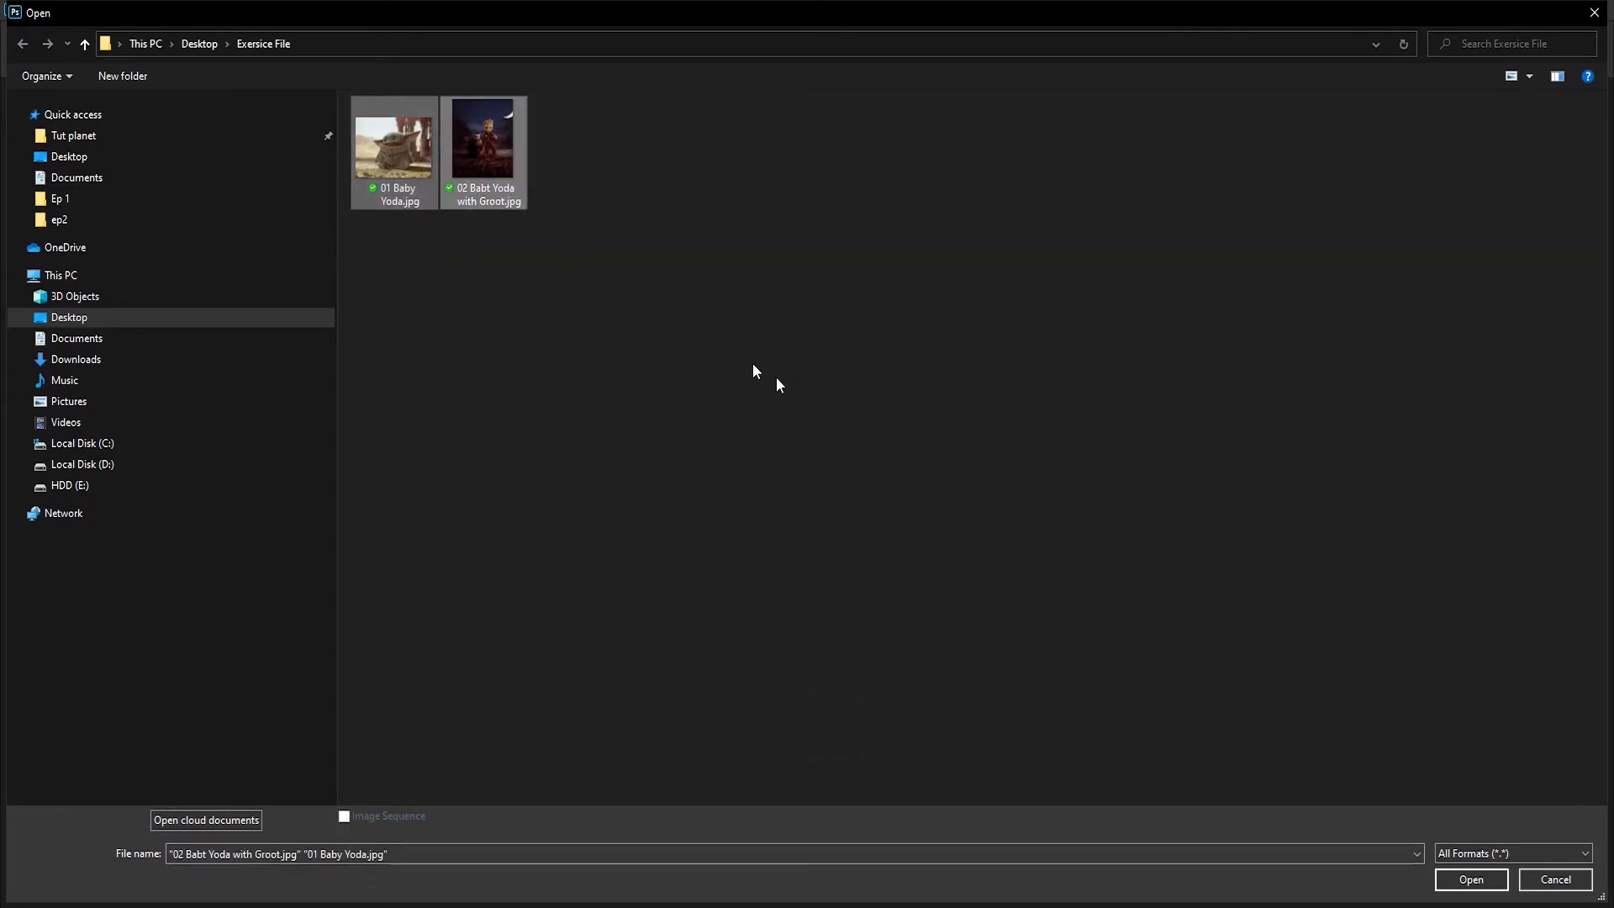
left_click(1471, 879)
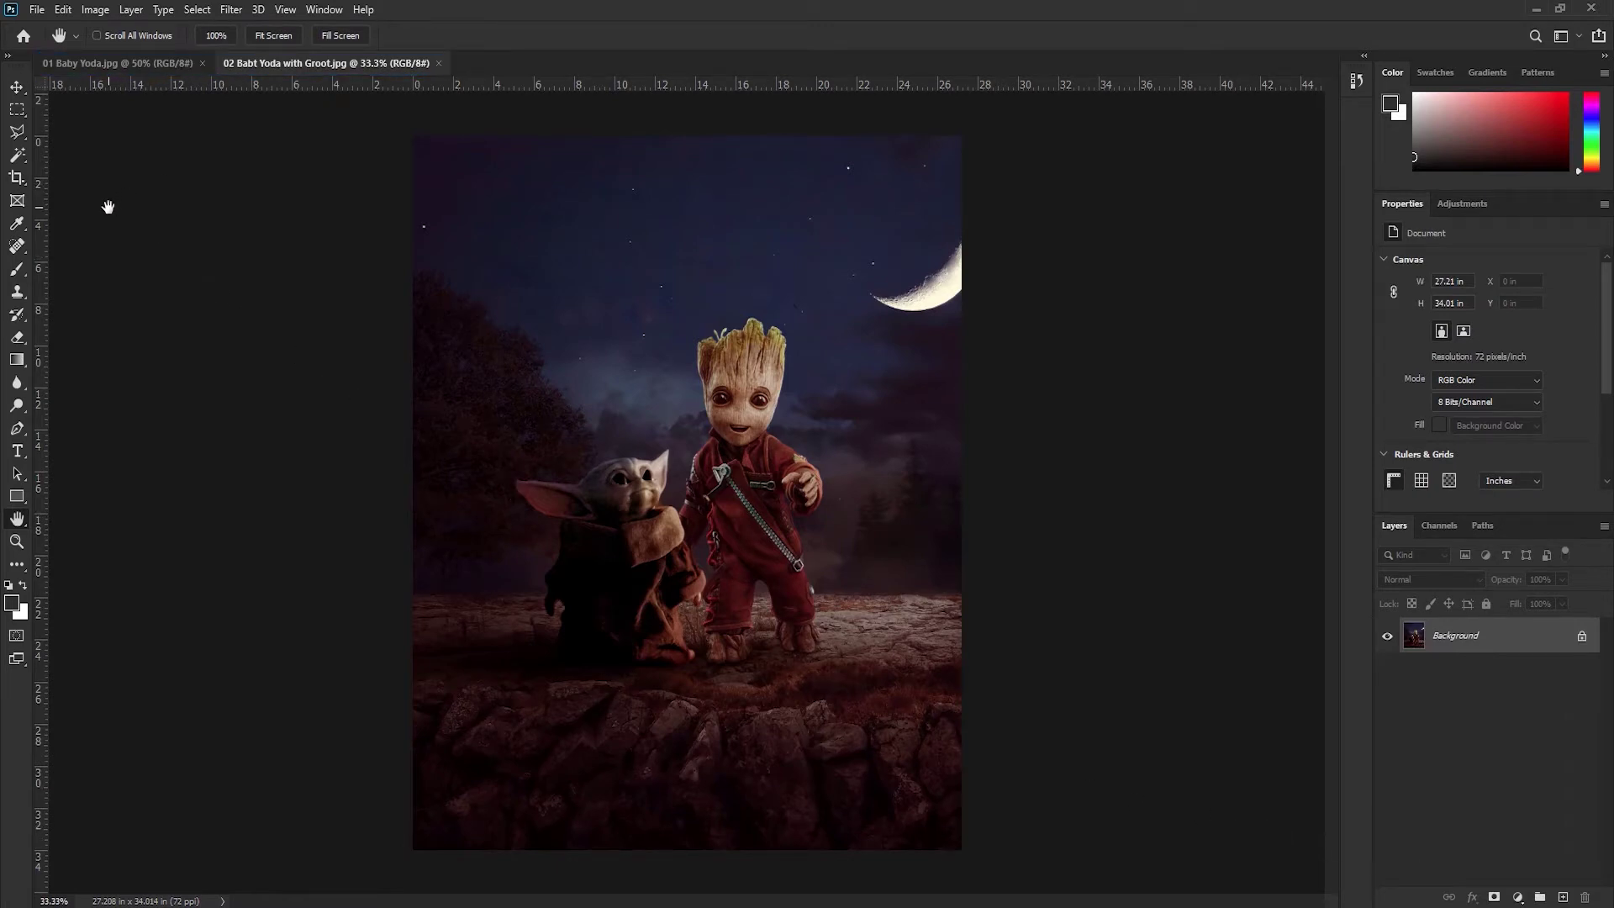
Step: Reorder the open documents so 02 Babt Yoda with Groot.jpg comes before 01 Baby Yoda.jpg, and make the Groot image active
left_click(107, 64)
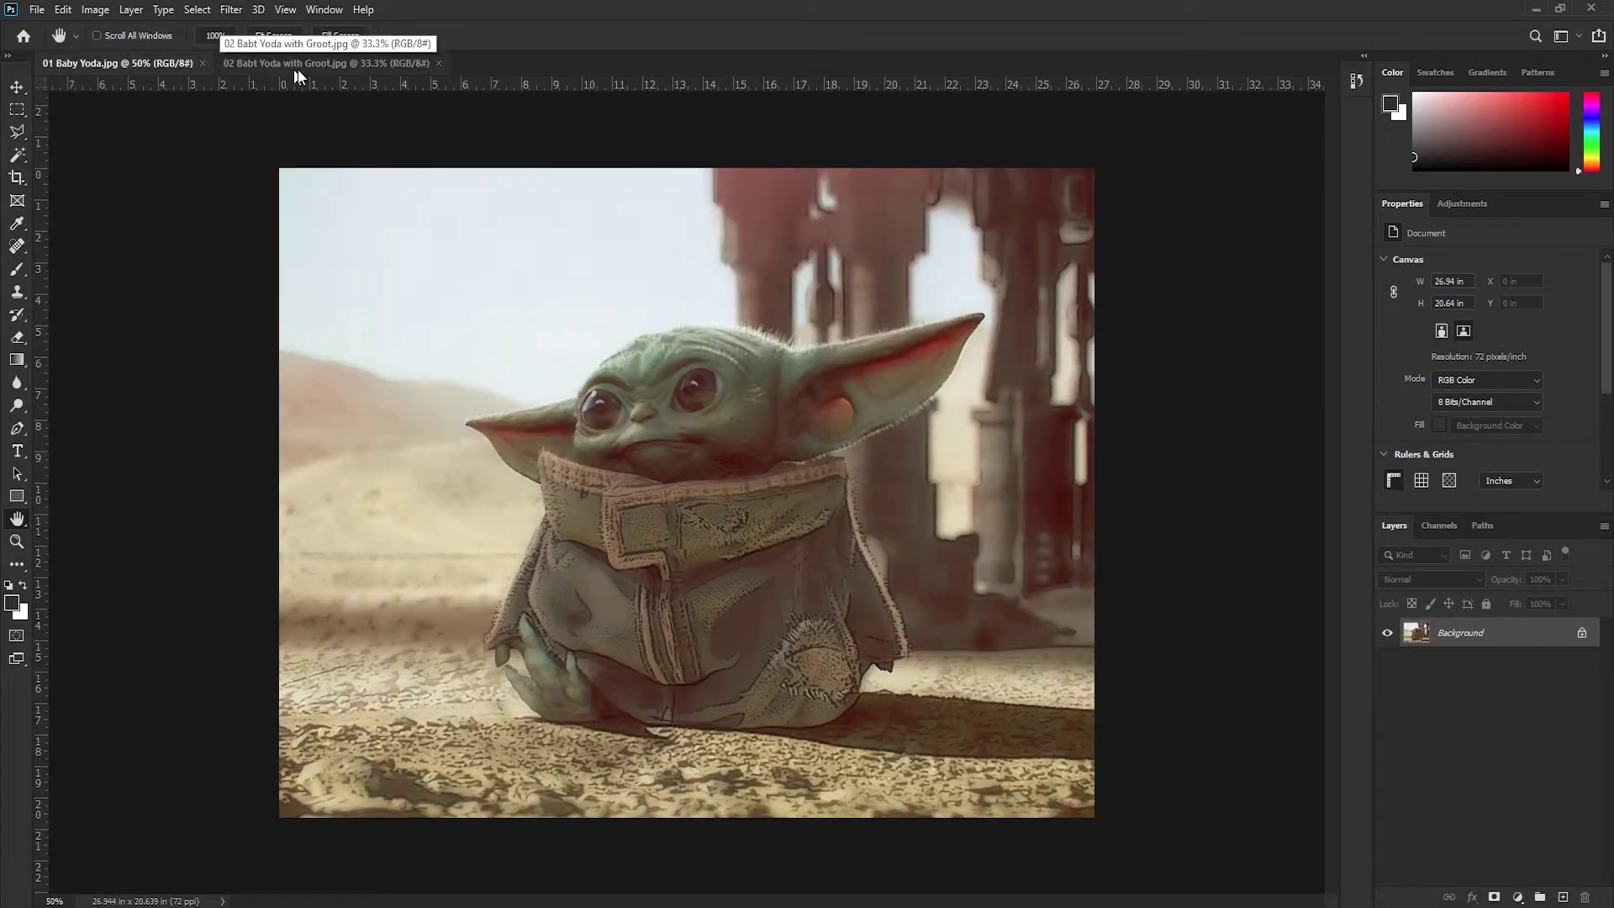
left_click_drag(309, 67, 126, 68)
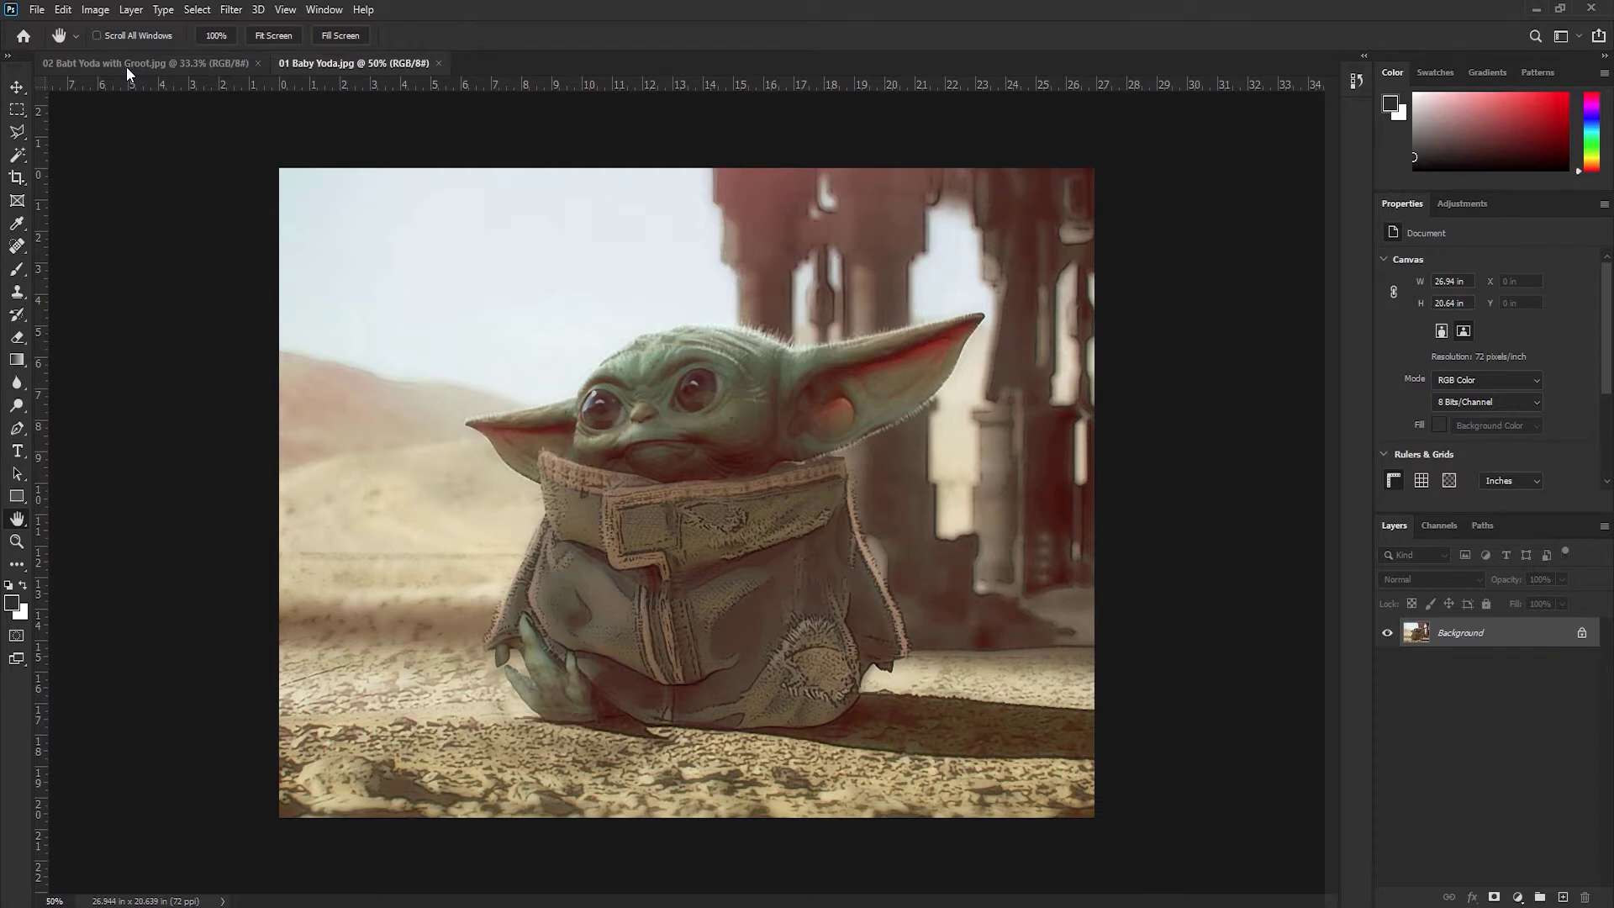
key("ctrl+Tab")
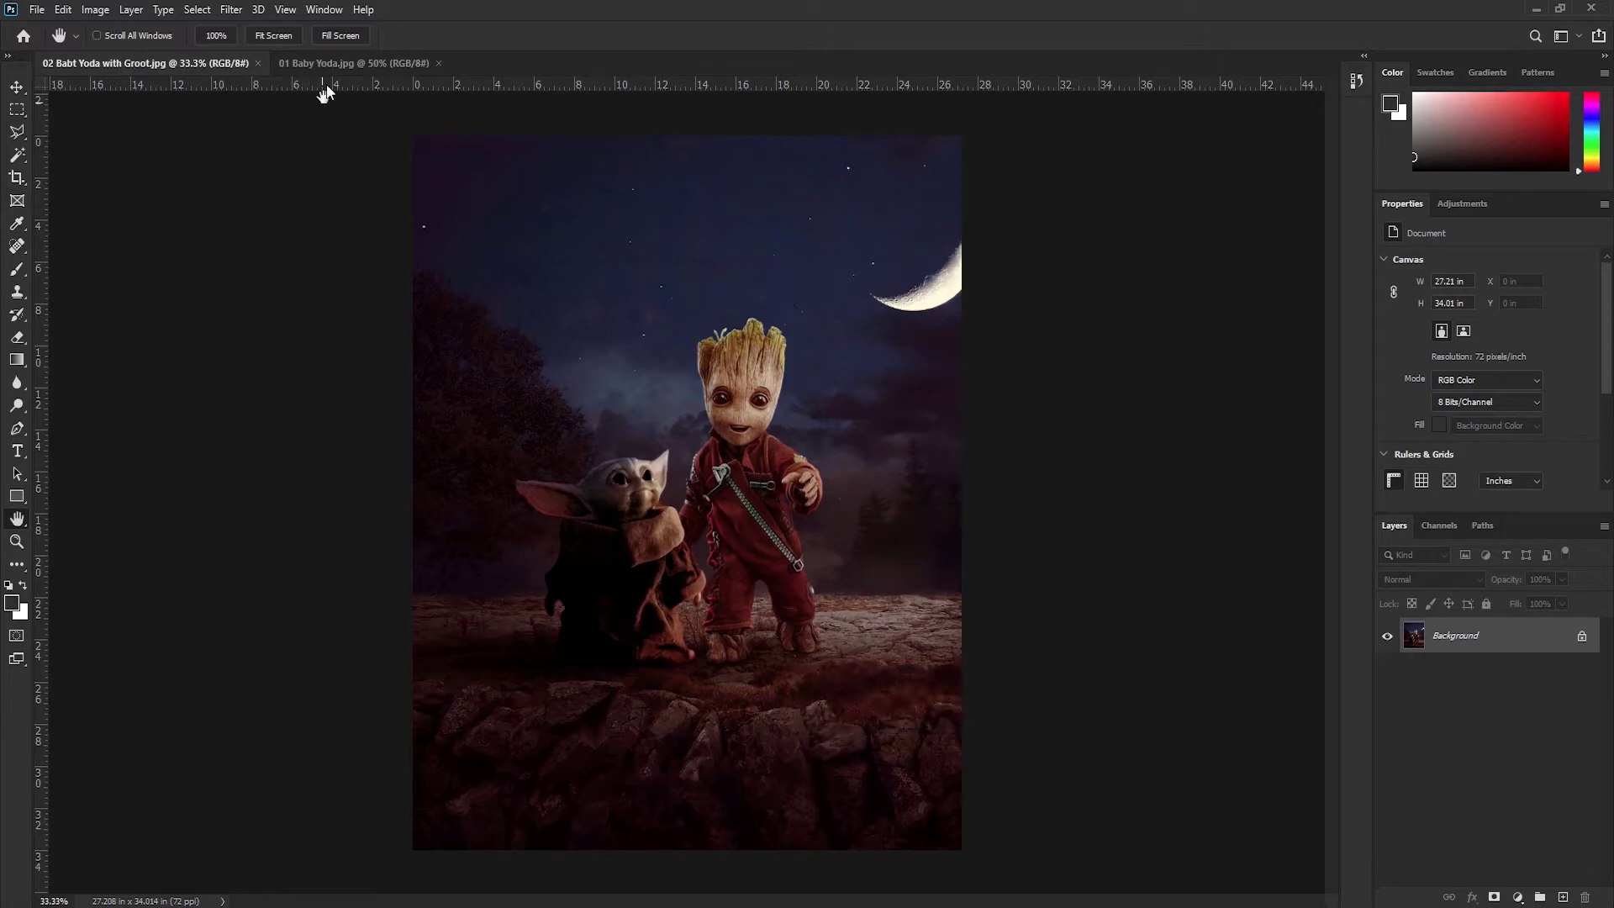
Step: Tile the two open documents so both images can be viewed side by side
left_click(328, 10)
mouse_move(396, 29)
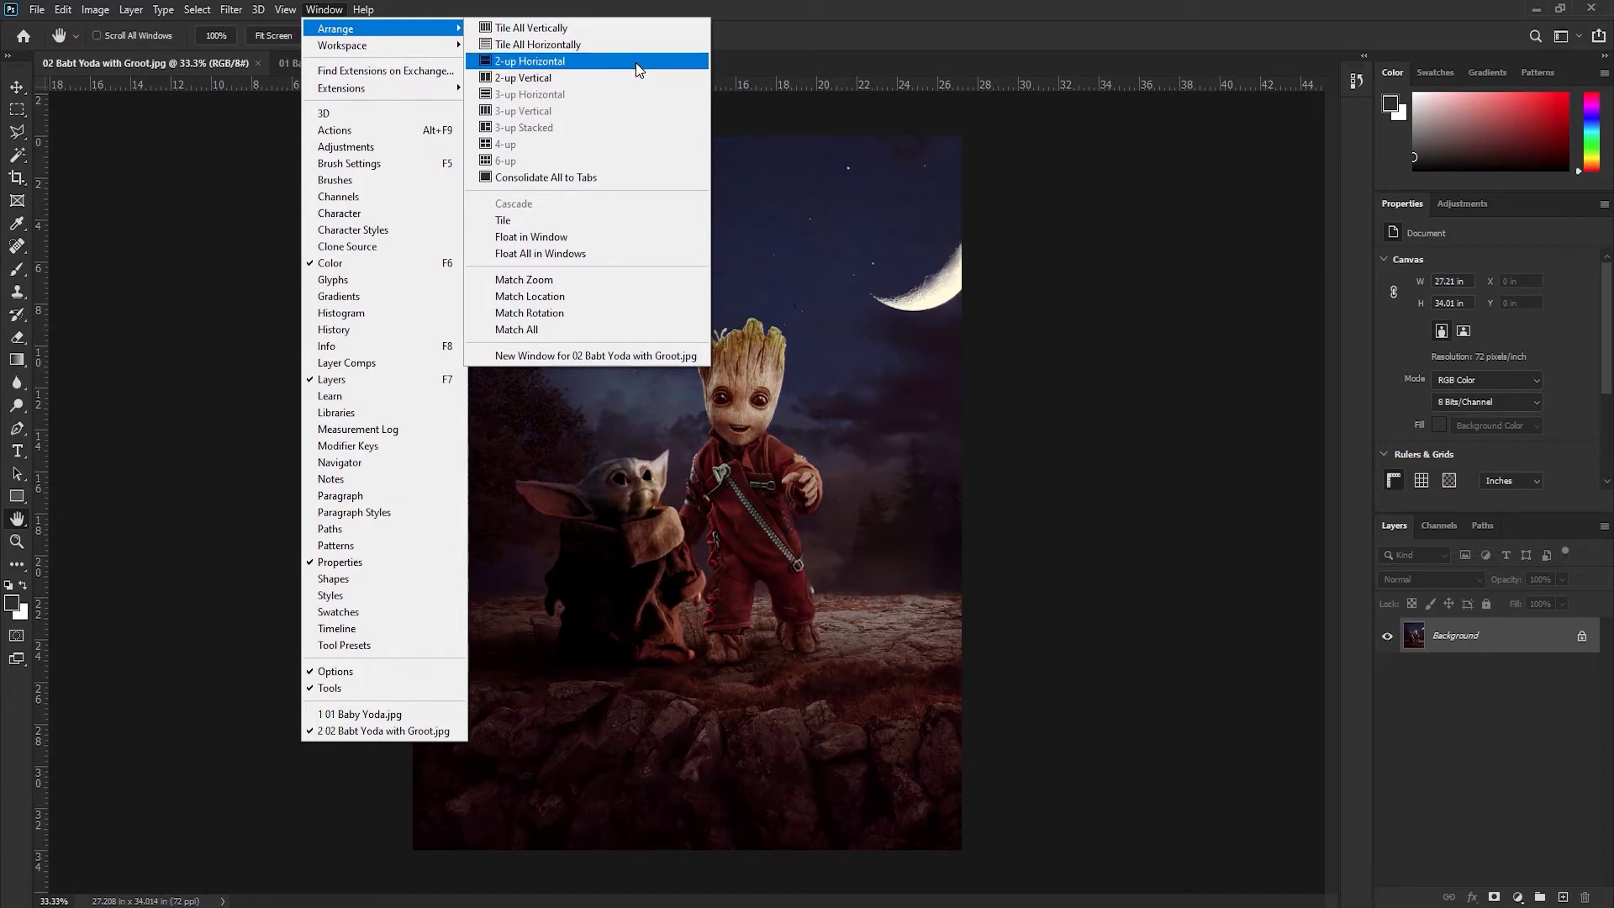
left_click(620, 219)
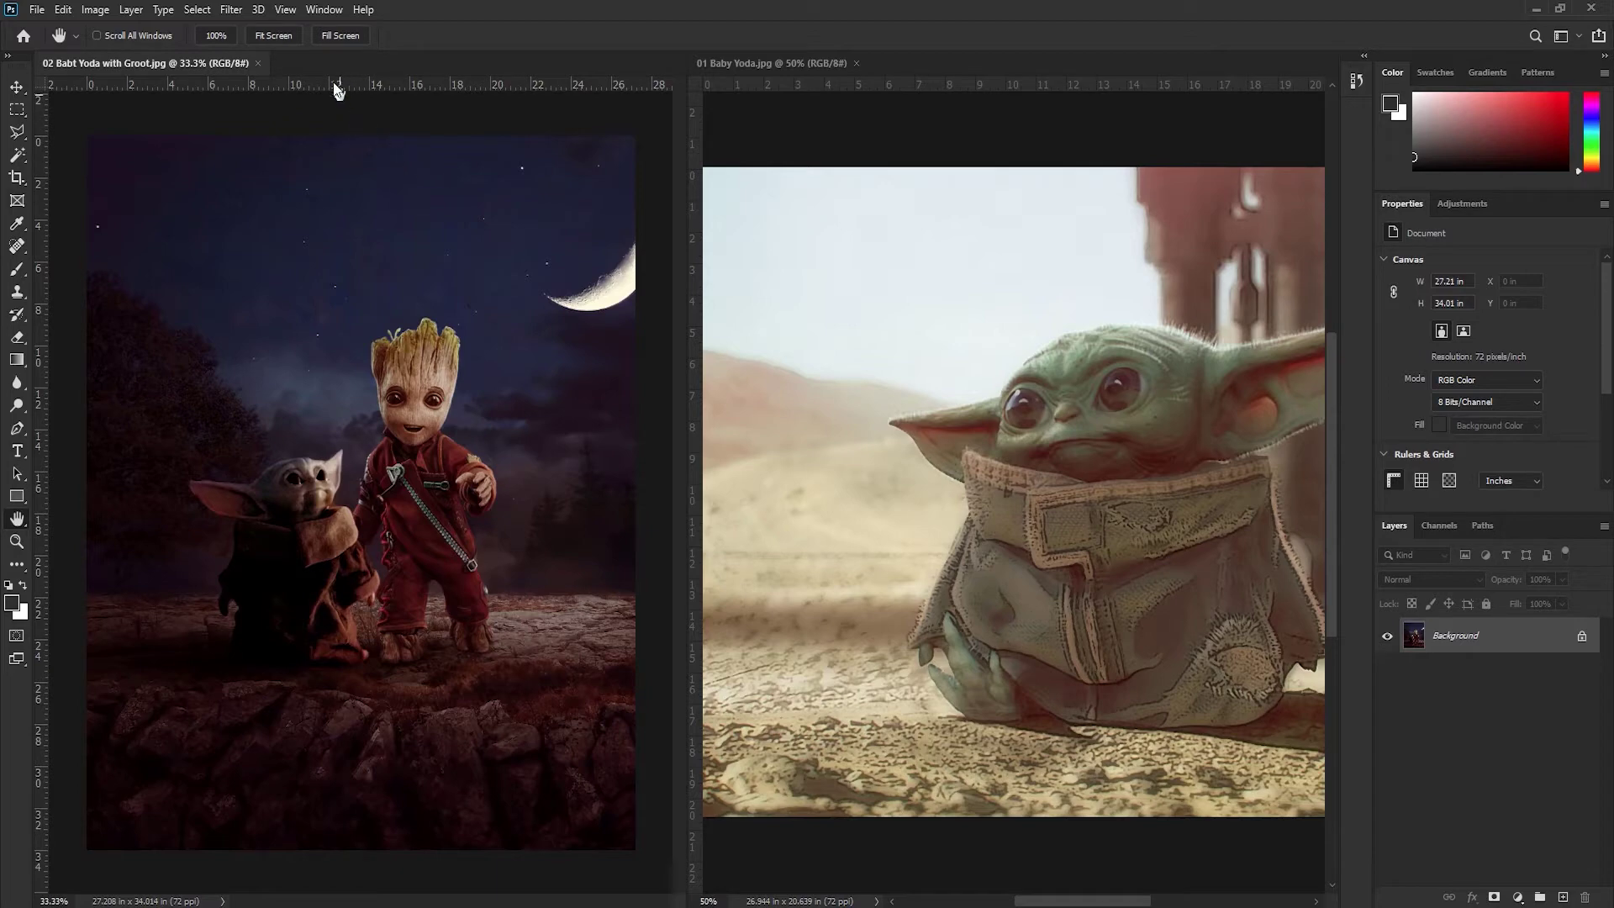
Step: Consolidate all tiled documents back into a single tabbed window
left_click(313, 17)
mouse_move(337, 29)
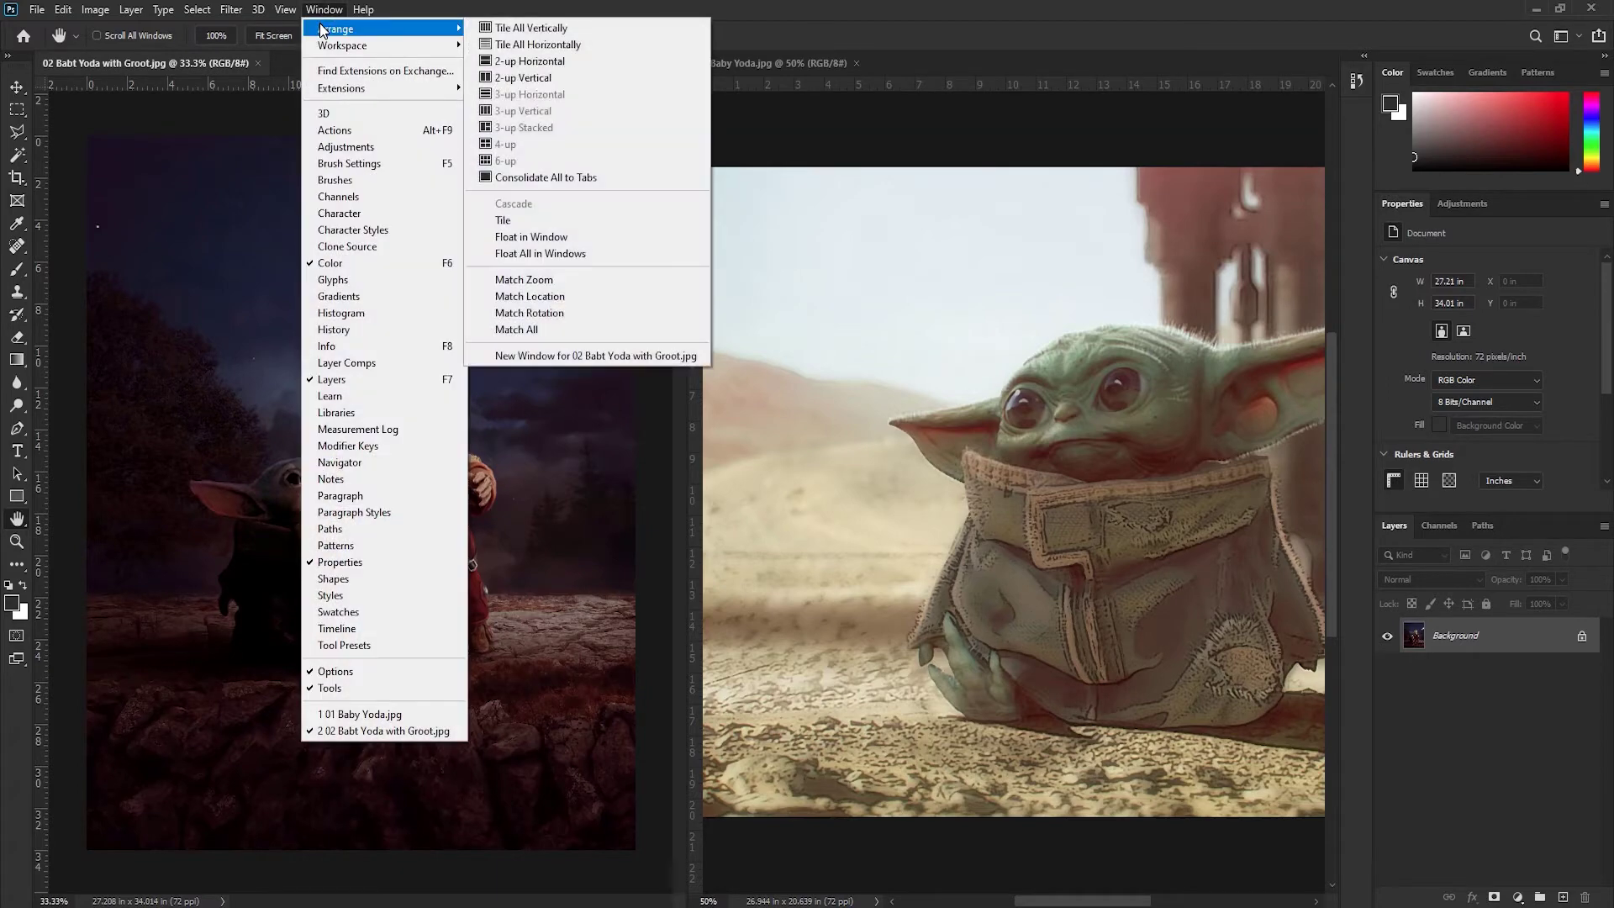
left_click(597, 181)
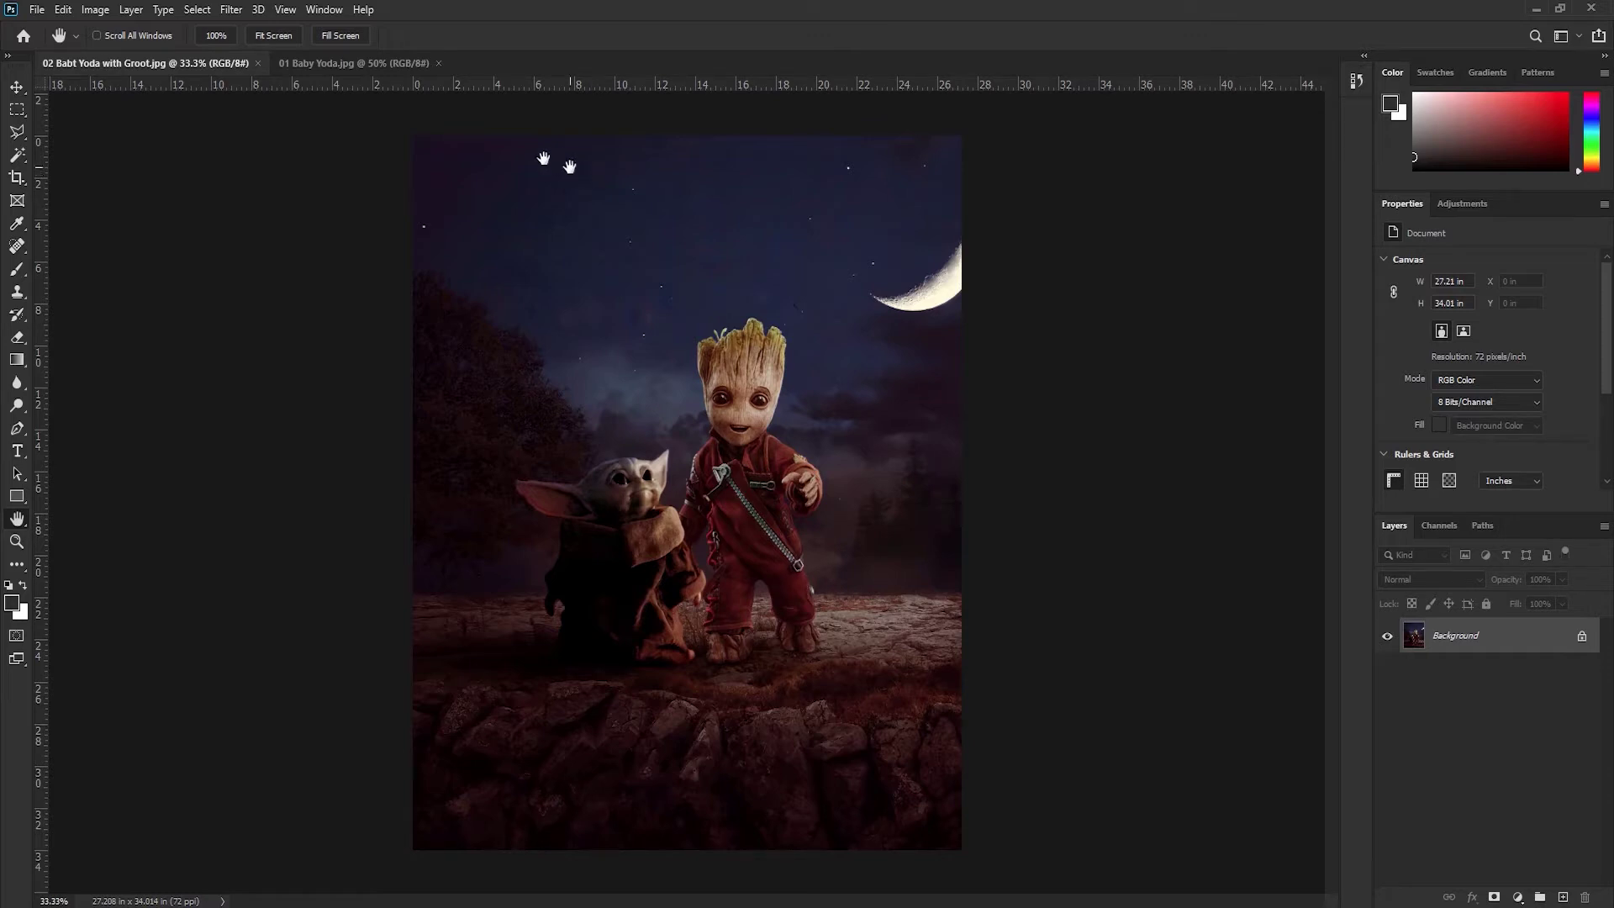
Step: Zoom the Groot image in and out one level, view it at 100%, and fit it on screen
left_click(286, 10)
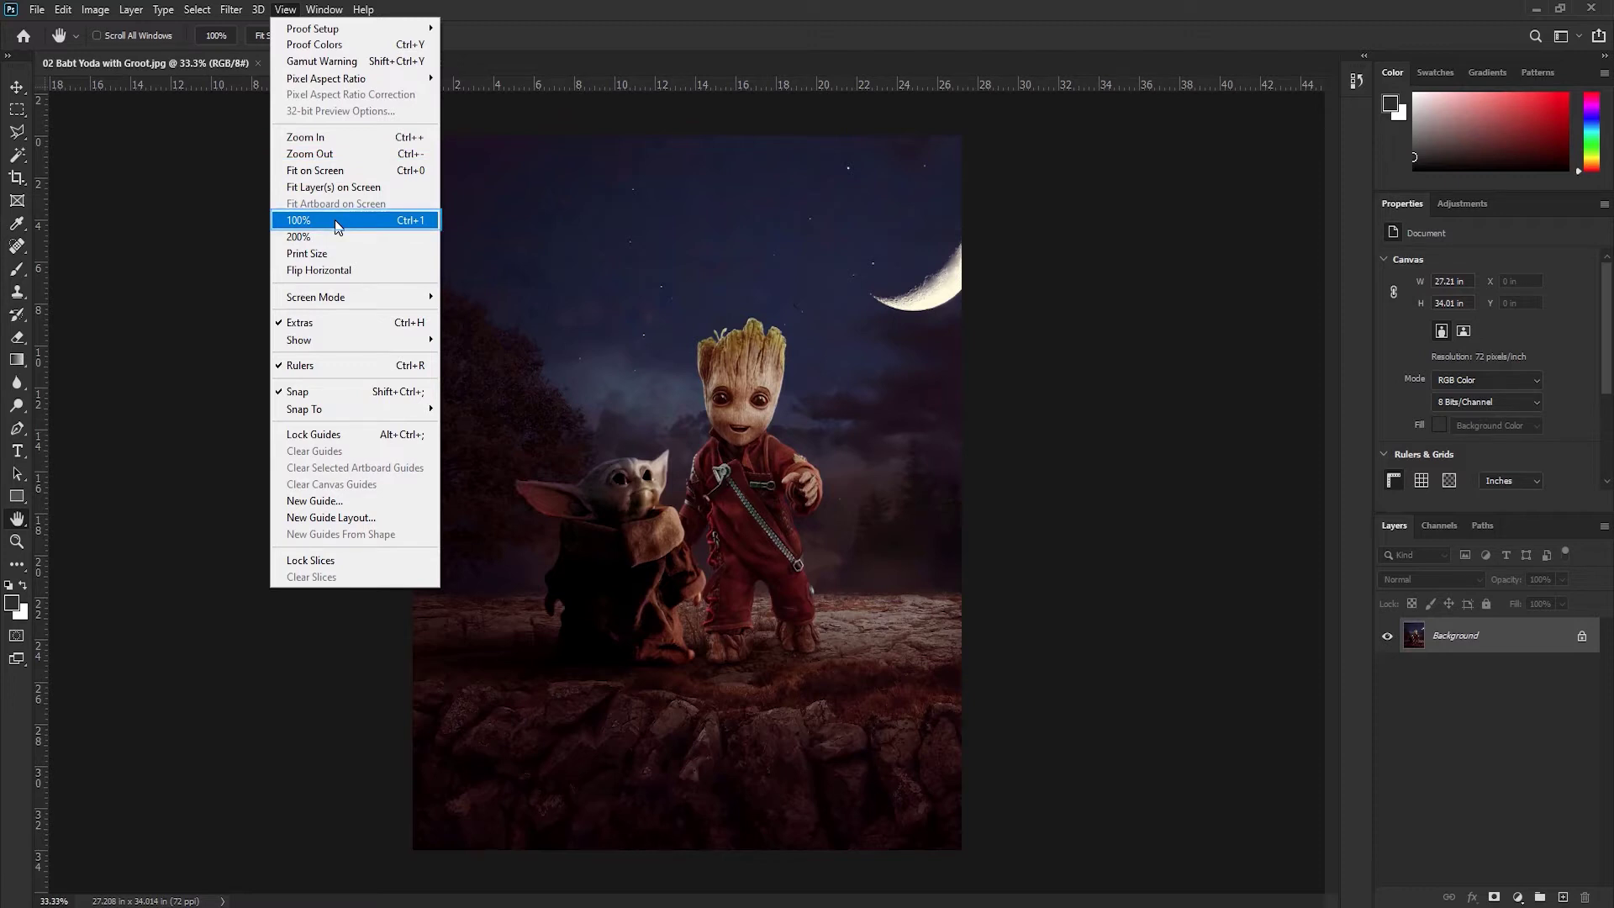
left_click(487, 221)
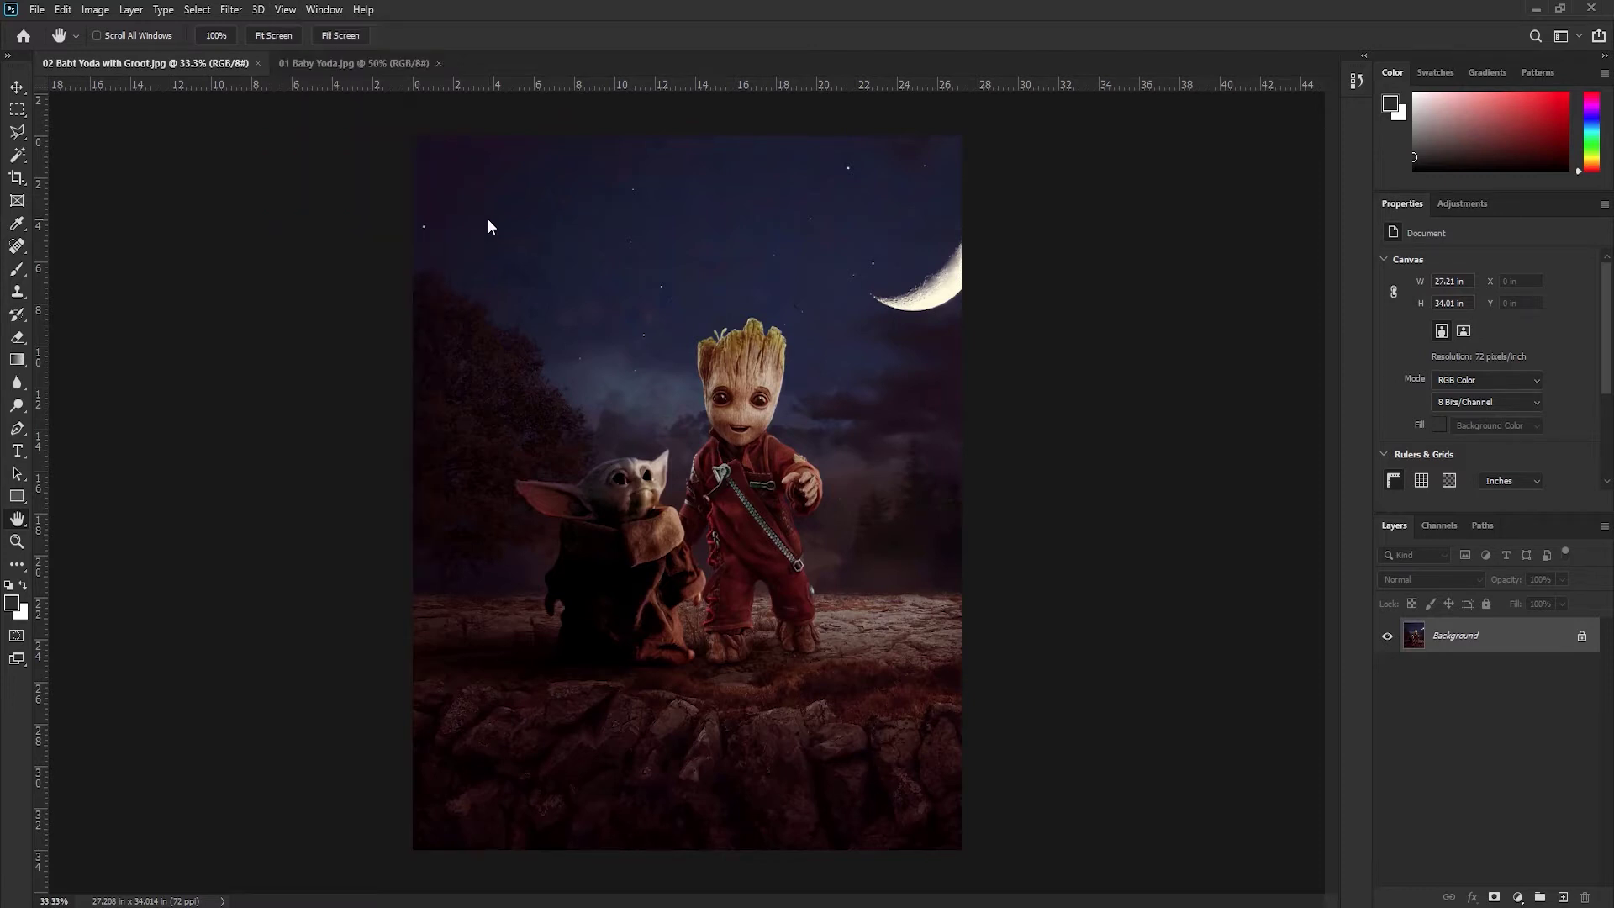
key("ctrl+plus")
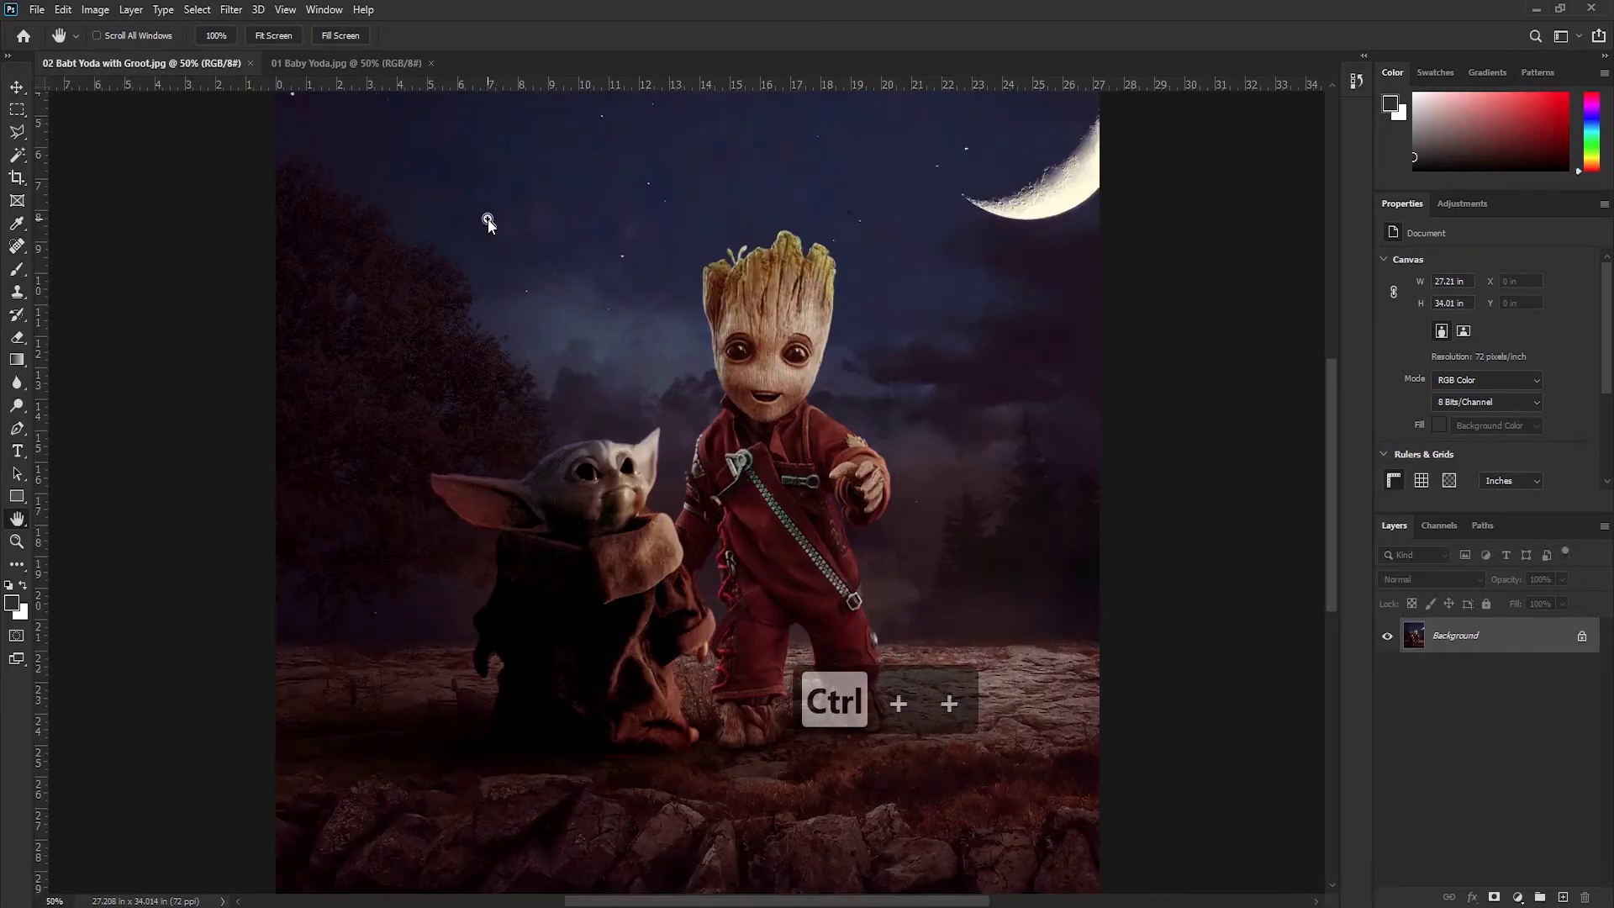
key("ctrl+minus")
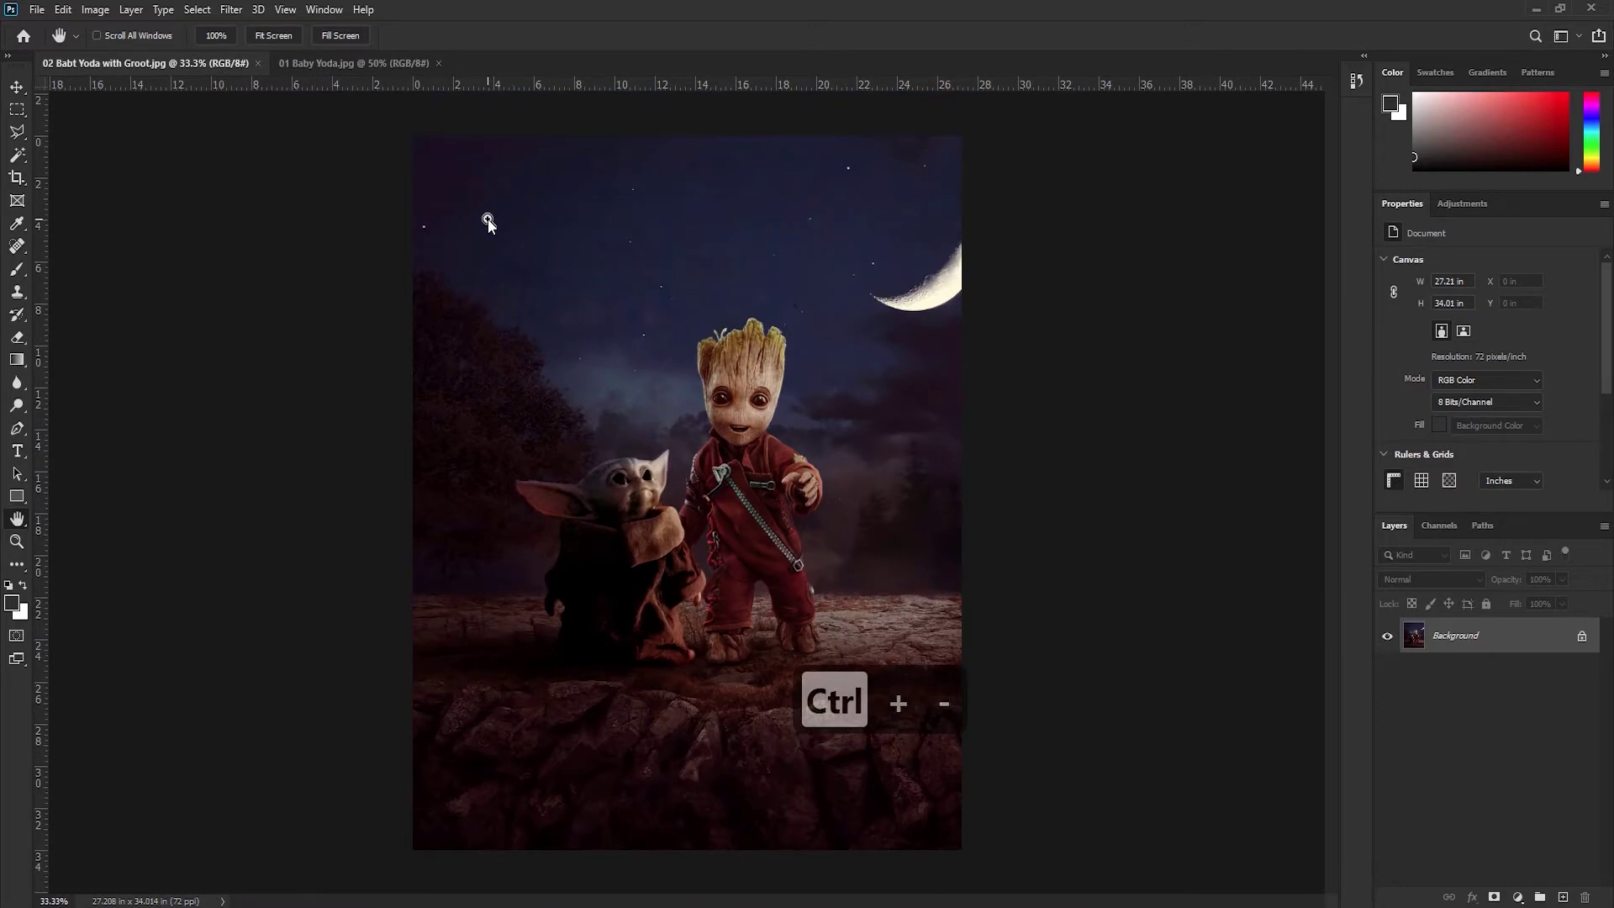
key("ctrl+0")
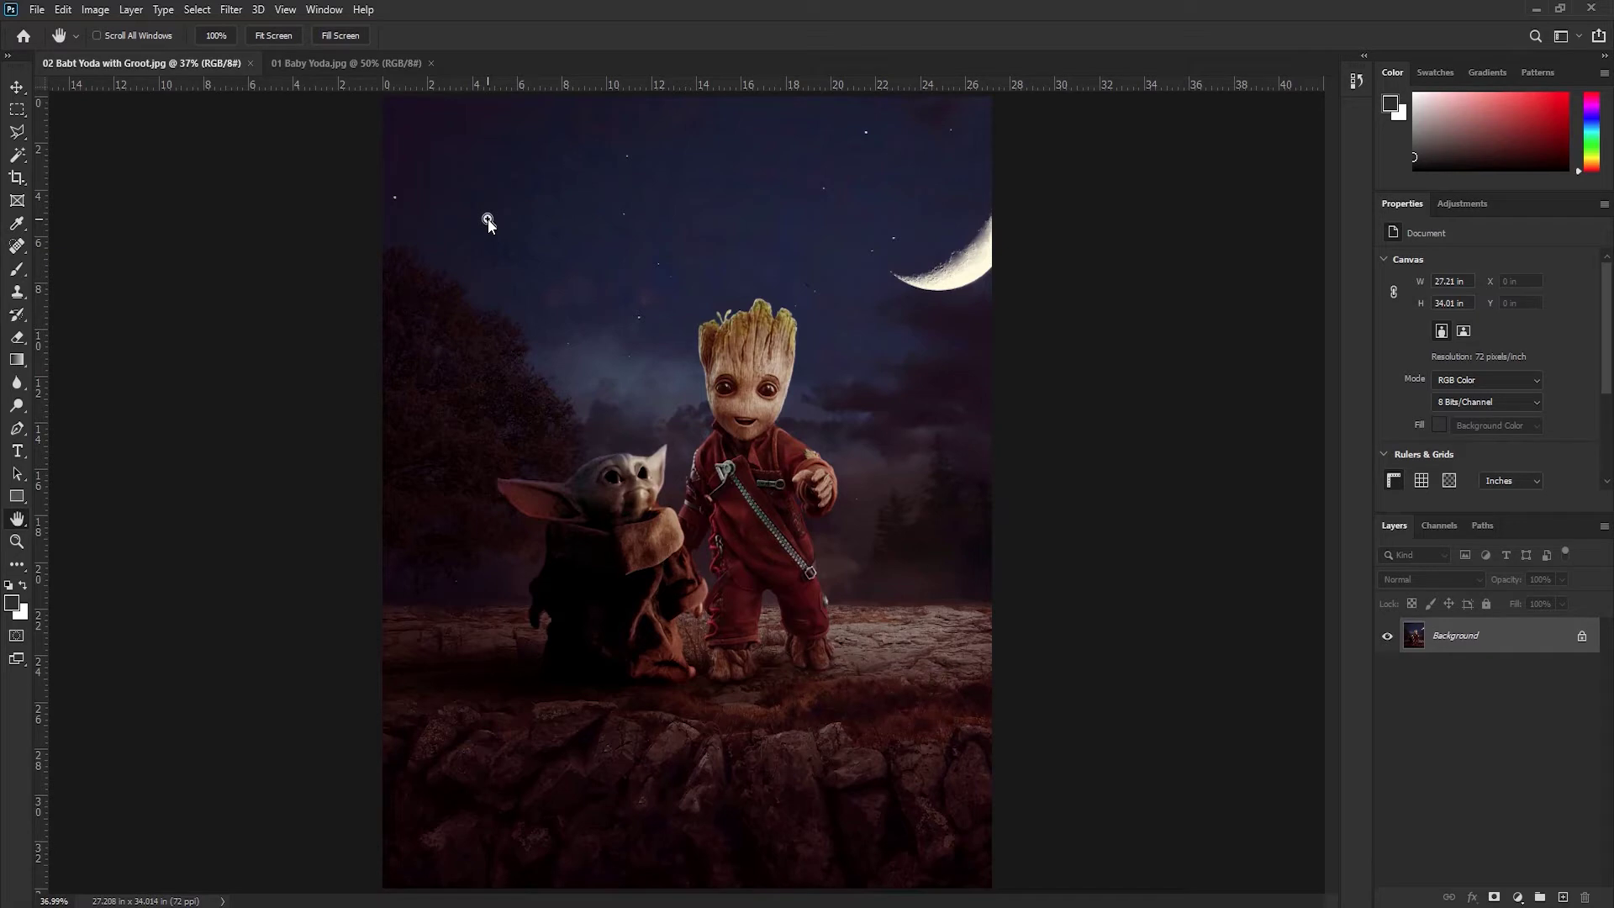
key("ctrl+1")
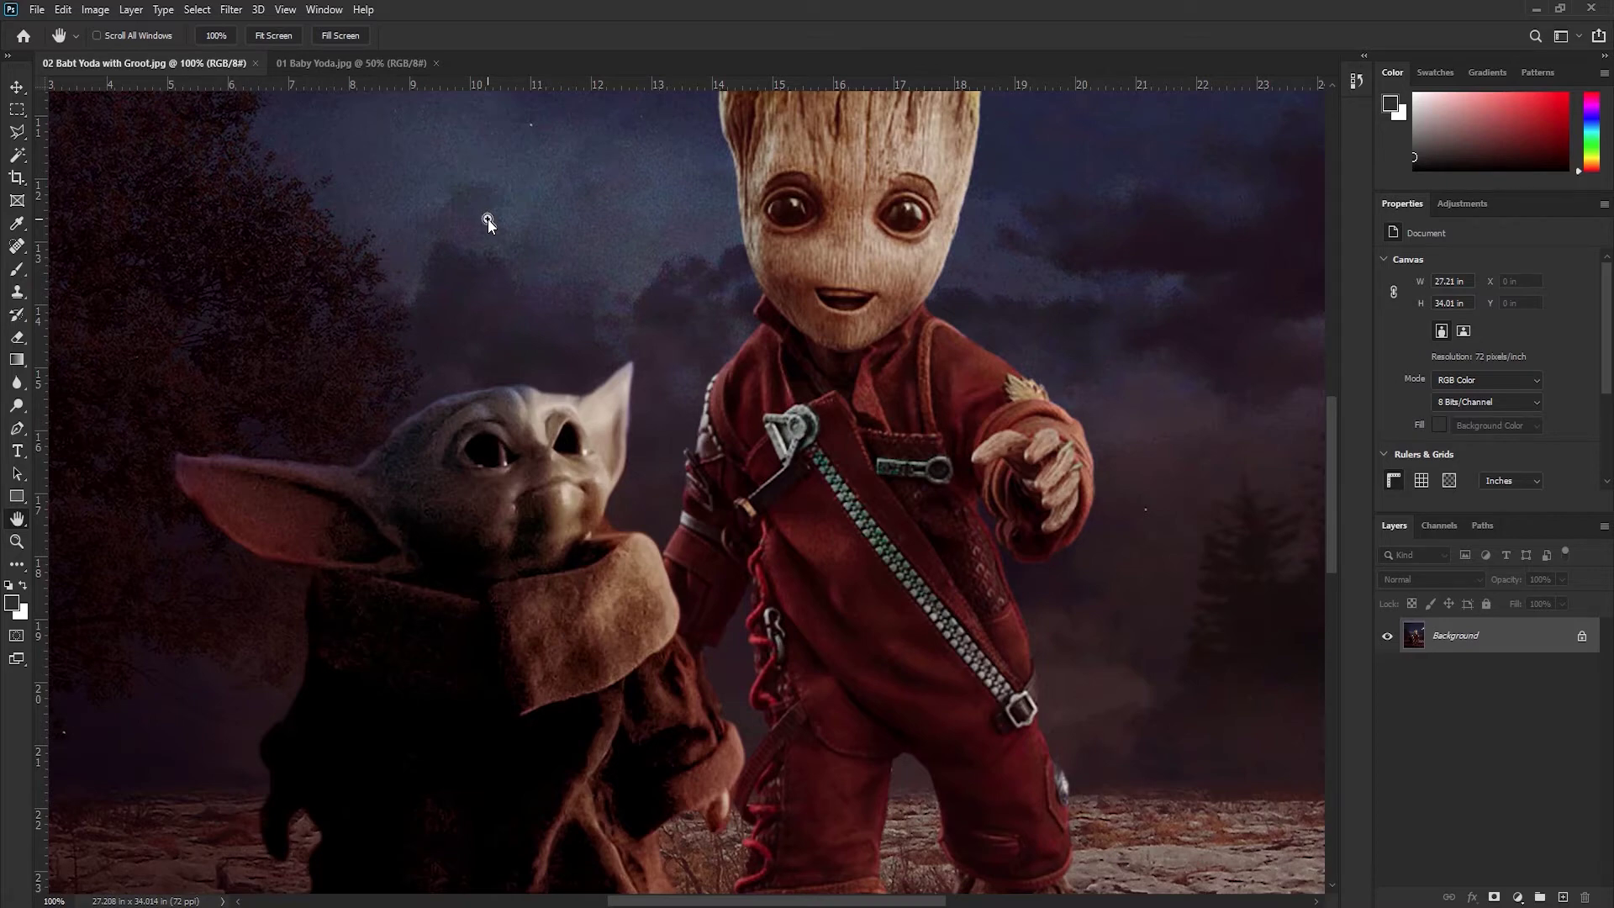
key("ctrl+0")
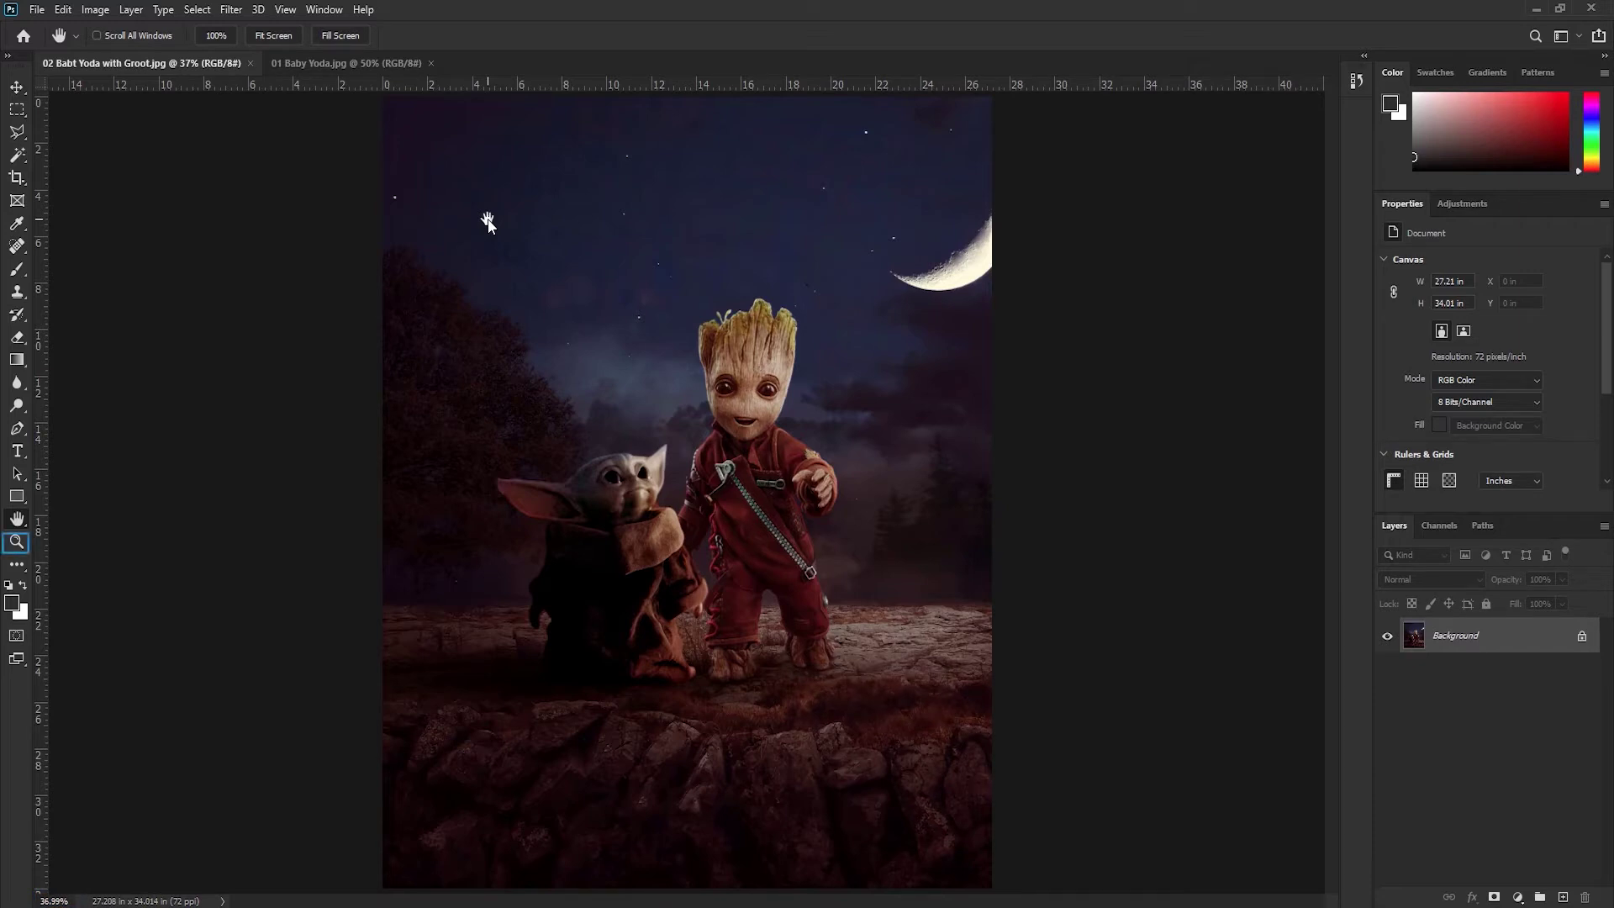
Step: Use the Zoom tool to magnify the Groot image to 66.7%, and zoom back out to 33.3%
key("z")
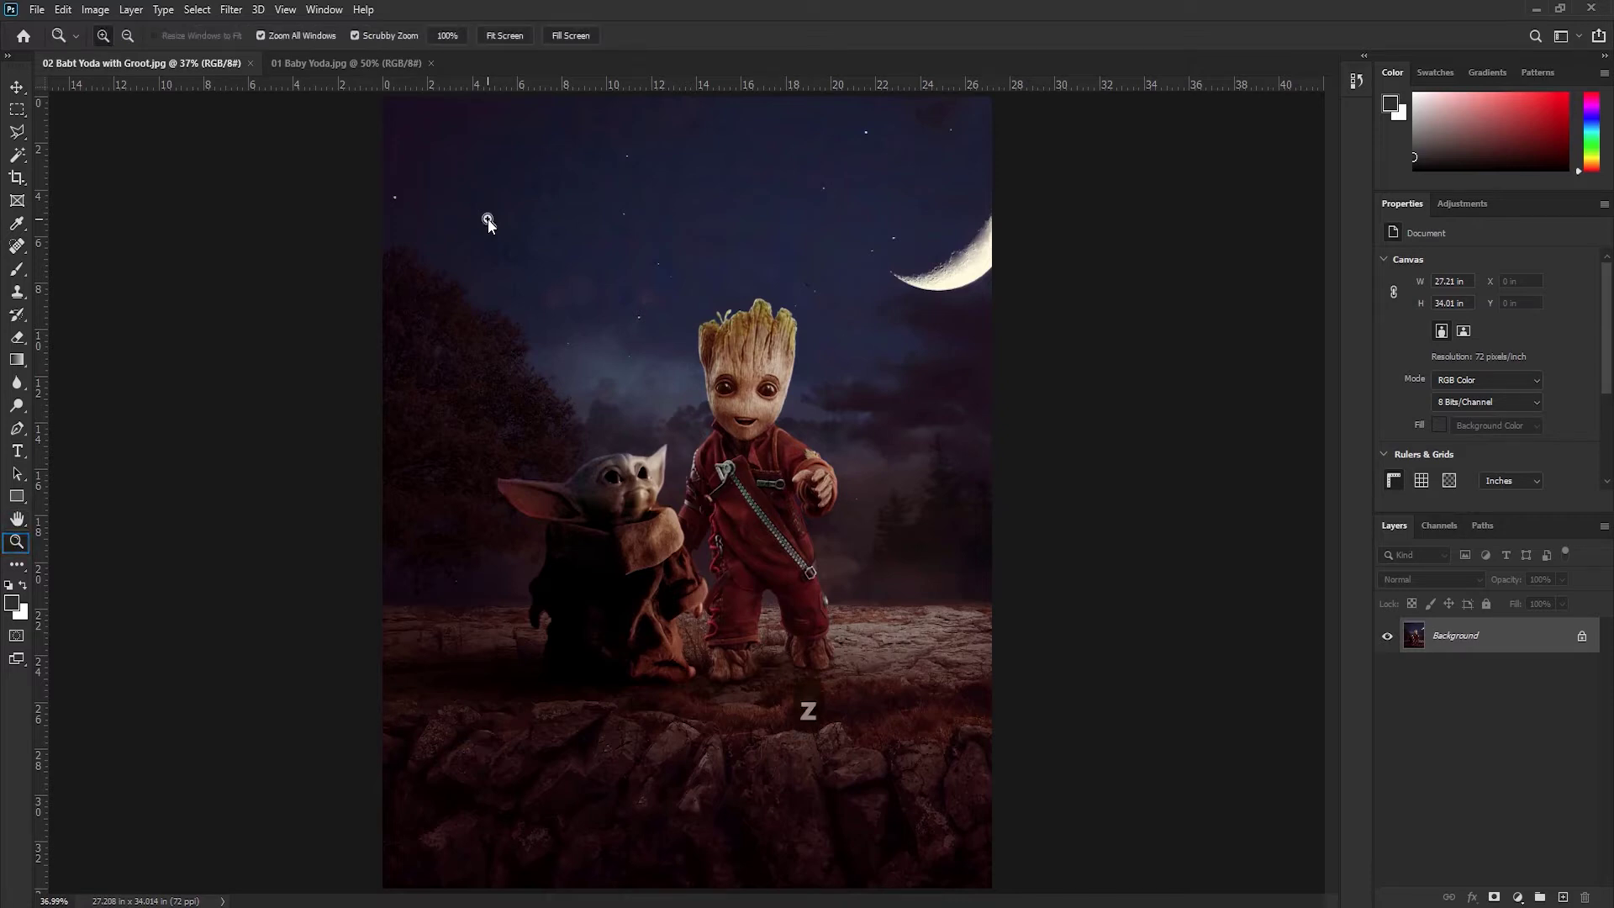
left_click(488, 218)
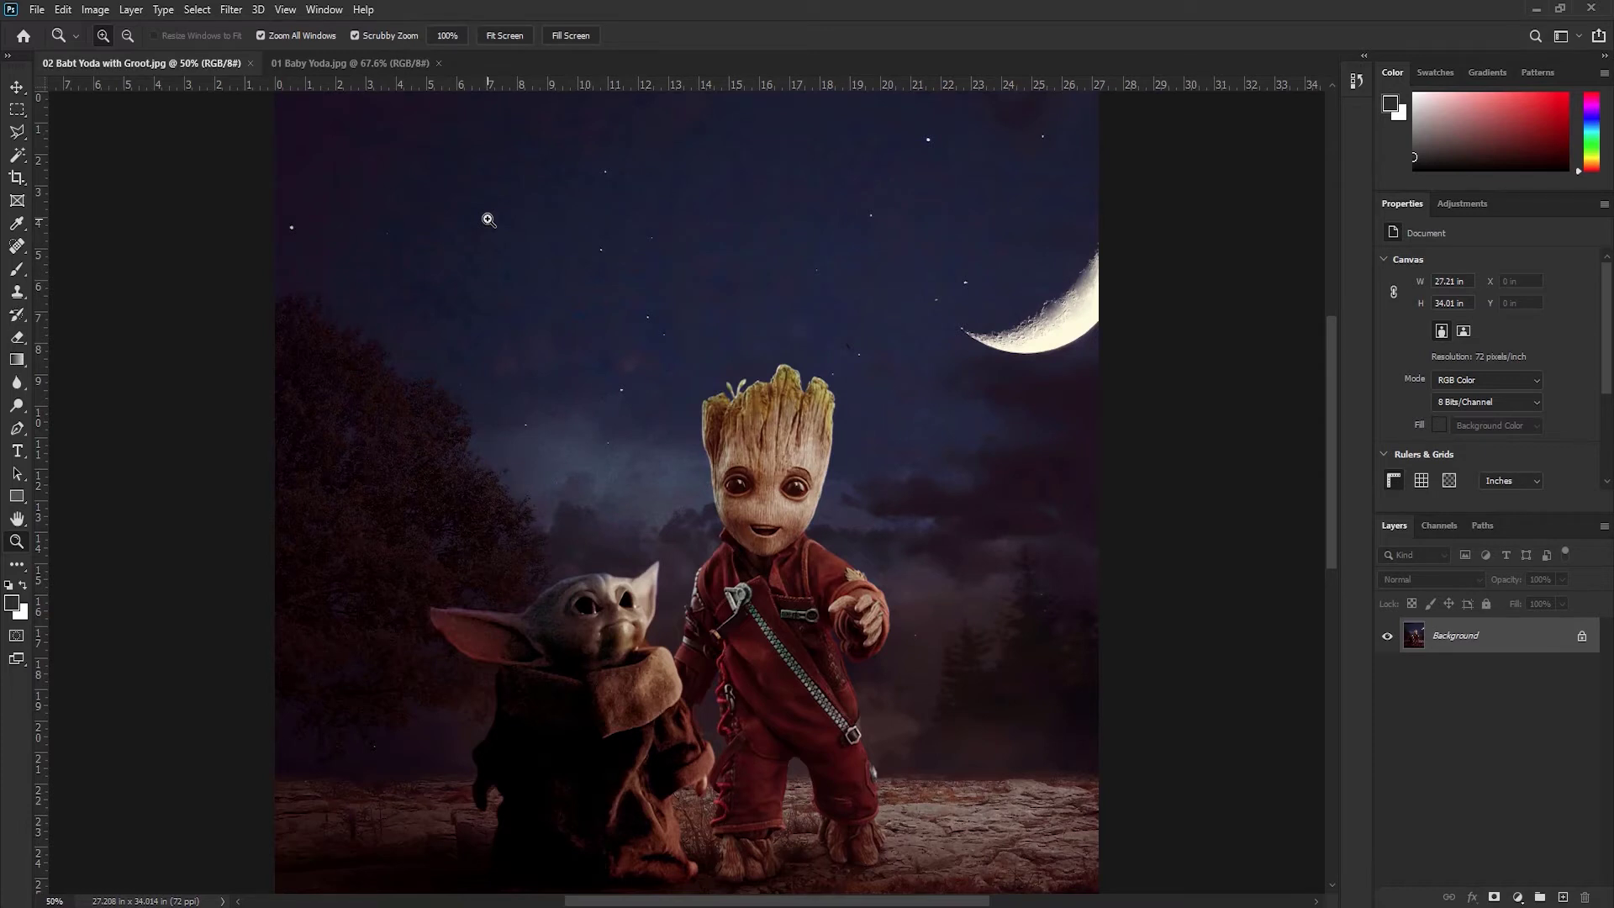
left_click(487, 219)
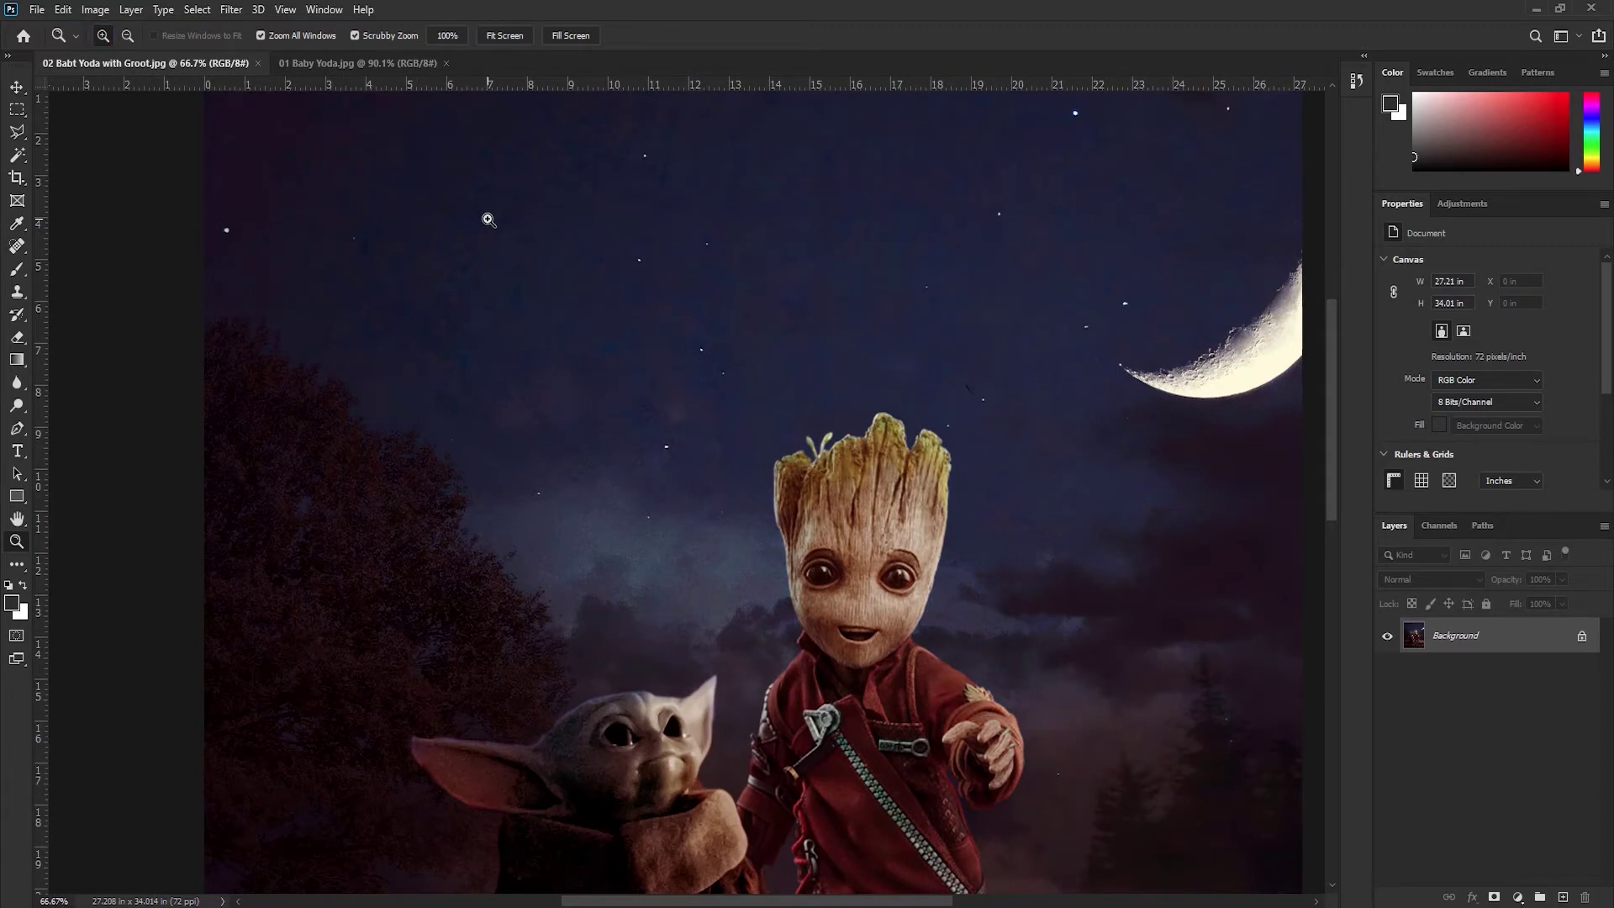
left_click(127, 35)
left_click(319, 366)
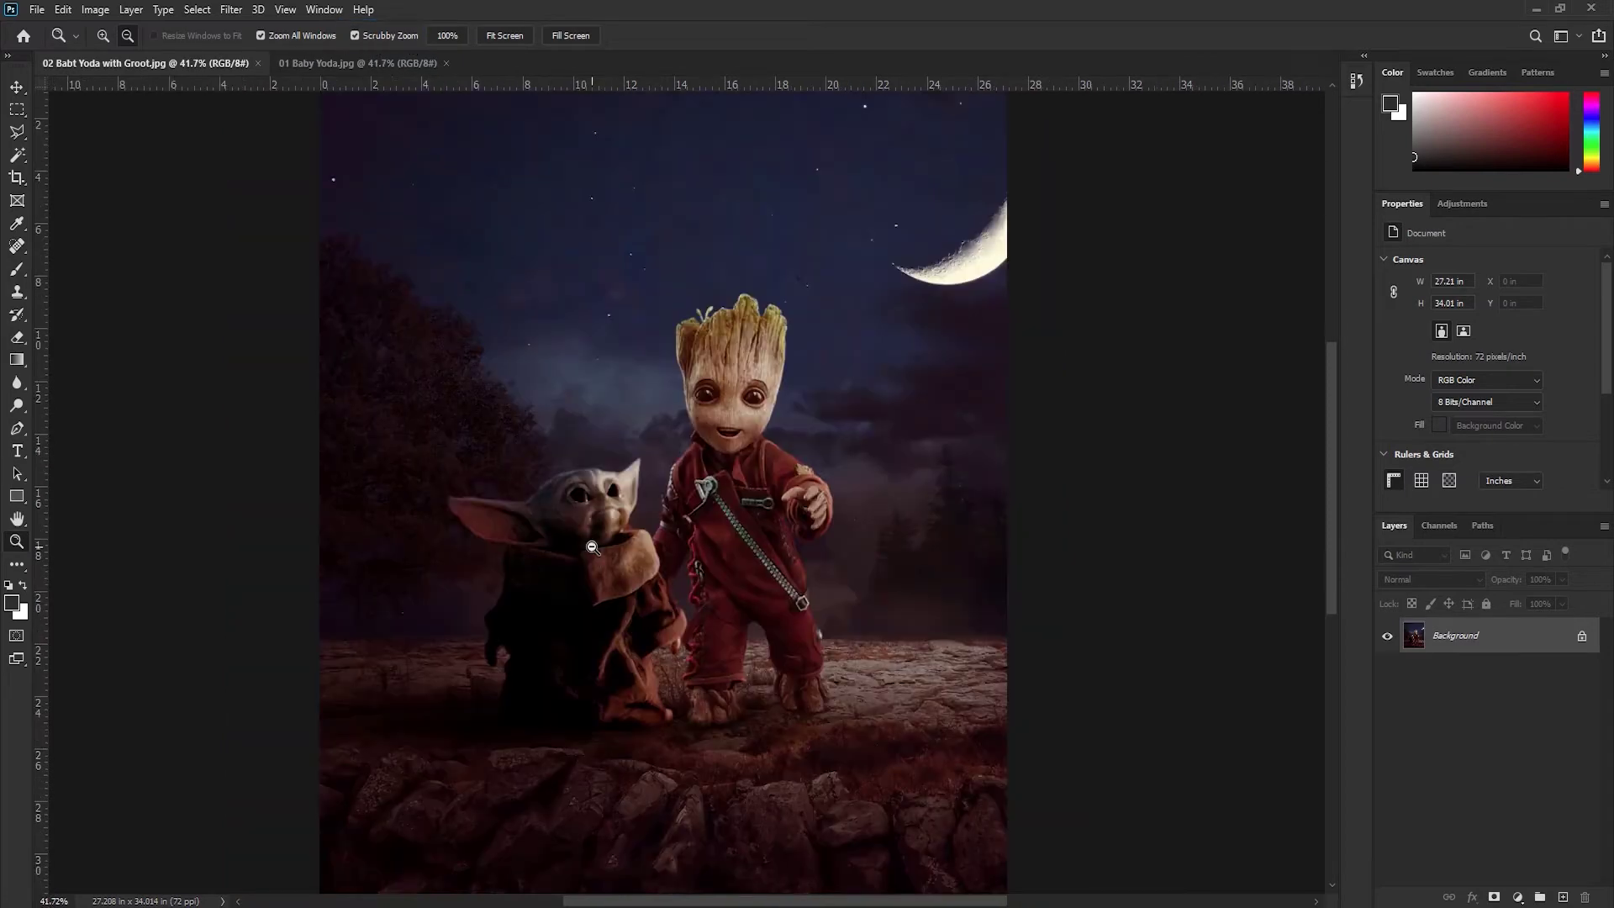
mouse_move(593, 547)
left_mouse_down()
mouse_move(631, 548)
mouse_move(568, 538)
mouse_move(618, 540)
mouse_move(572, 541)
mouse_move(592, 548)
left_mouse_up()
left_click(592, 548, "alt")
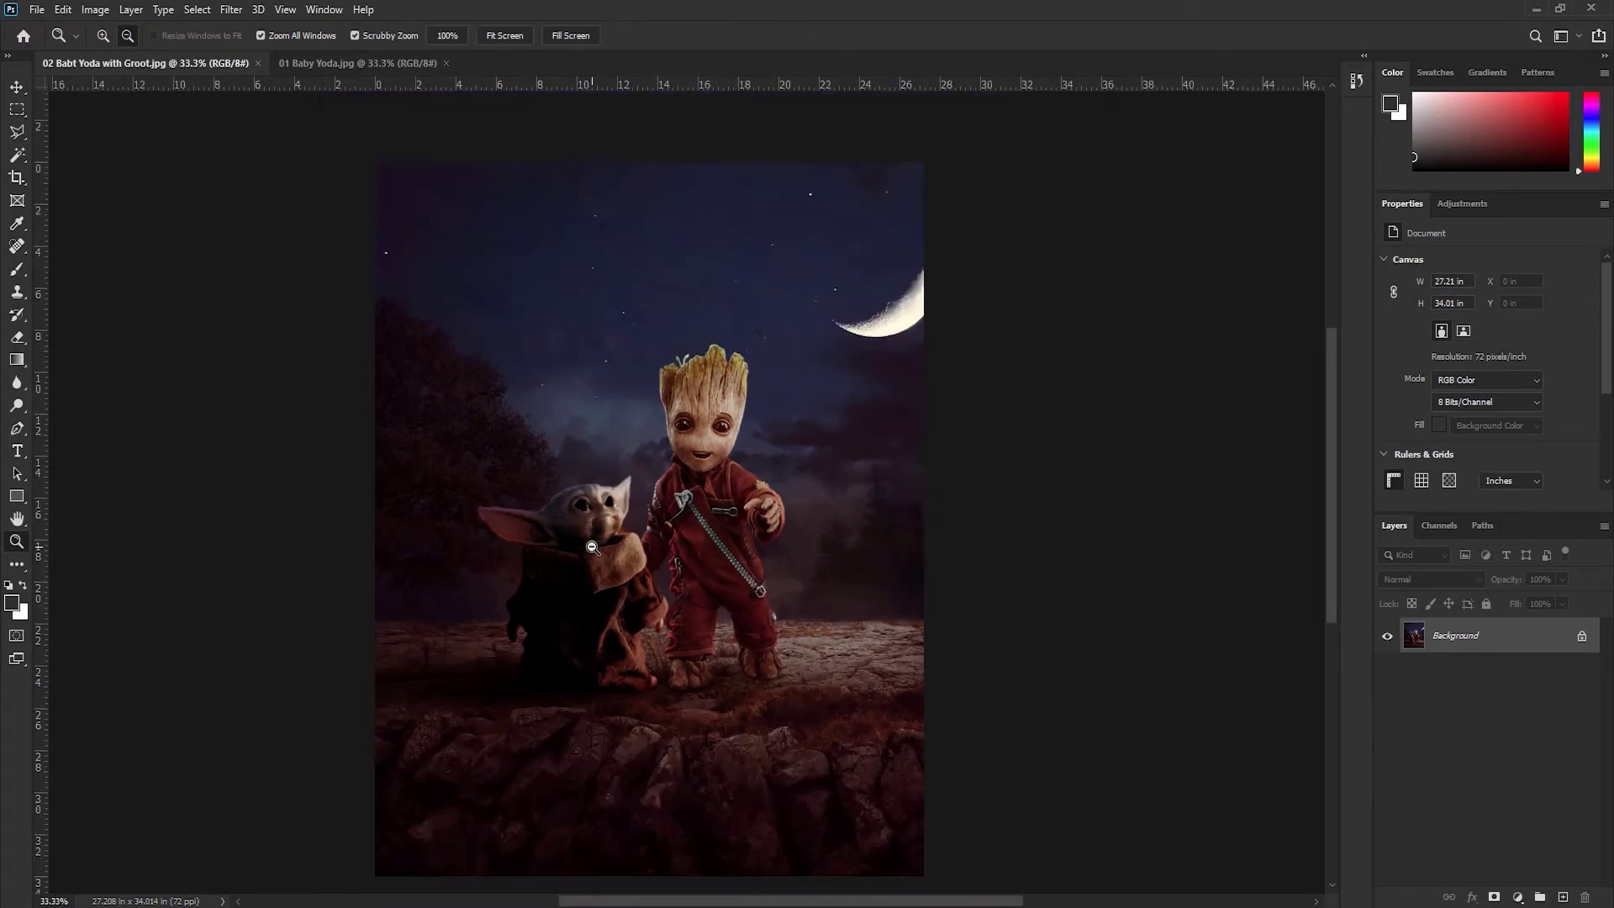
Step: Show the Navigator and use it to set the Groot image's zoom level to 80%
left_click(324, 11)
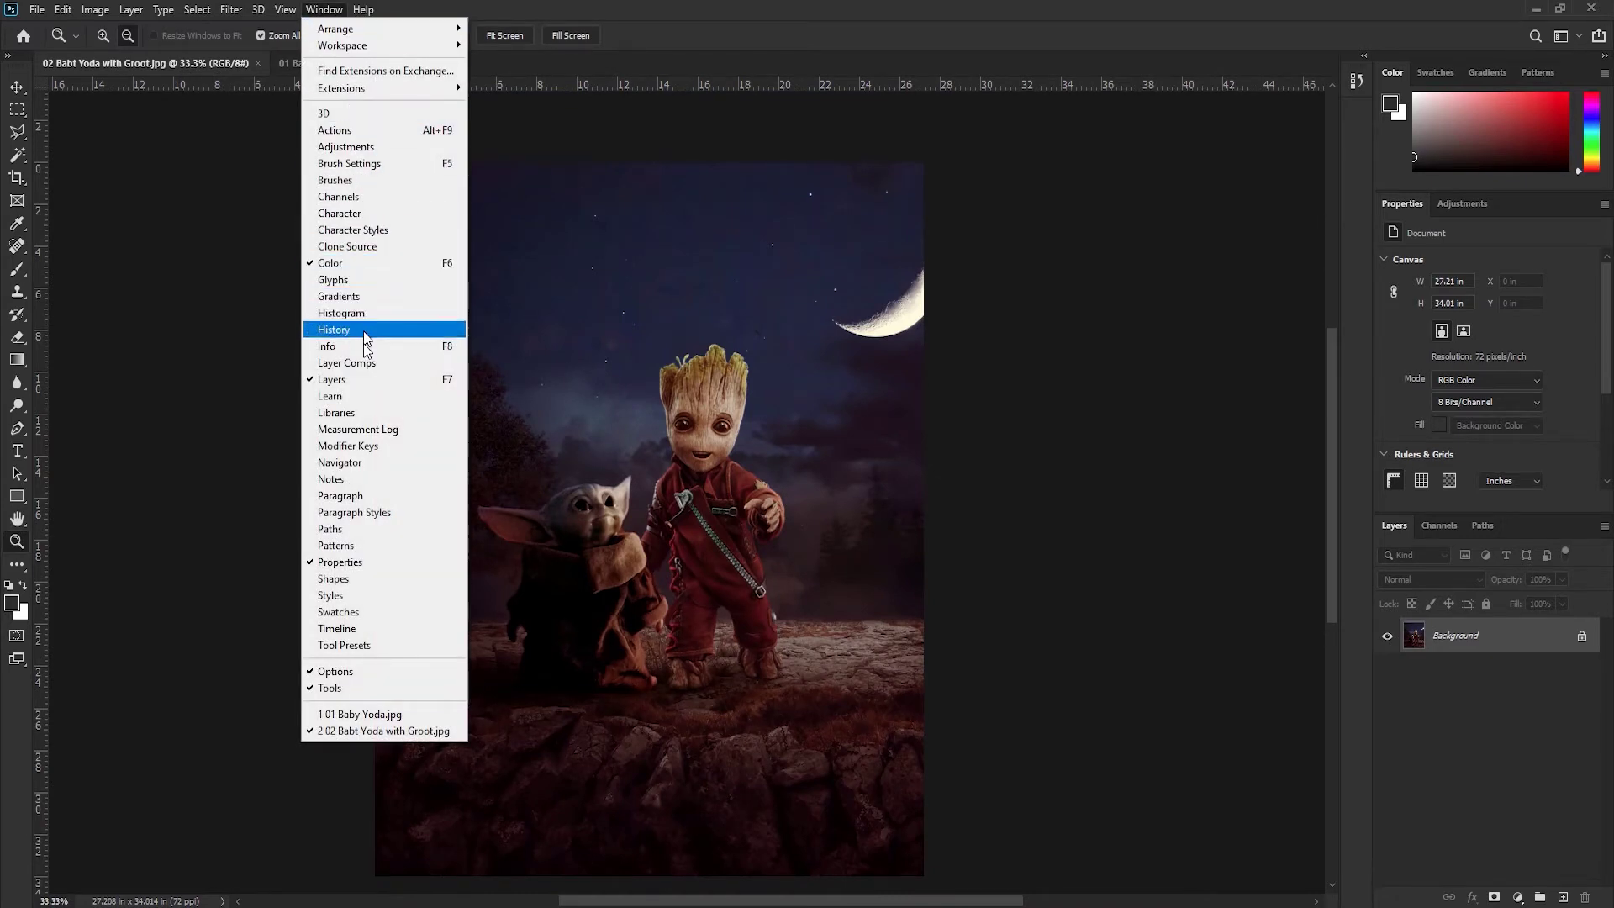
left_click(365, 462)
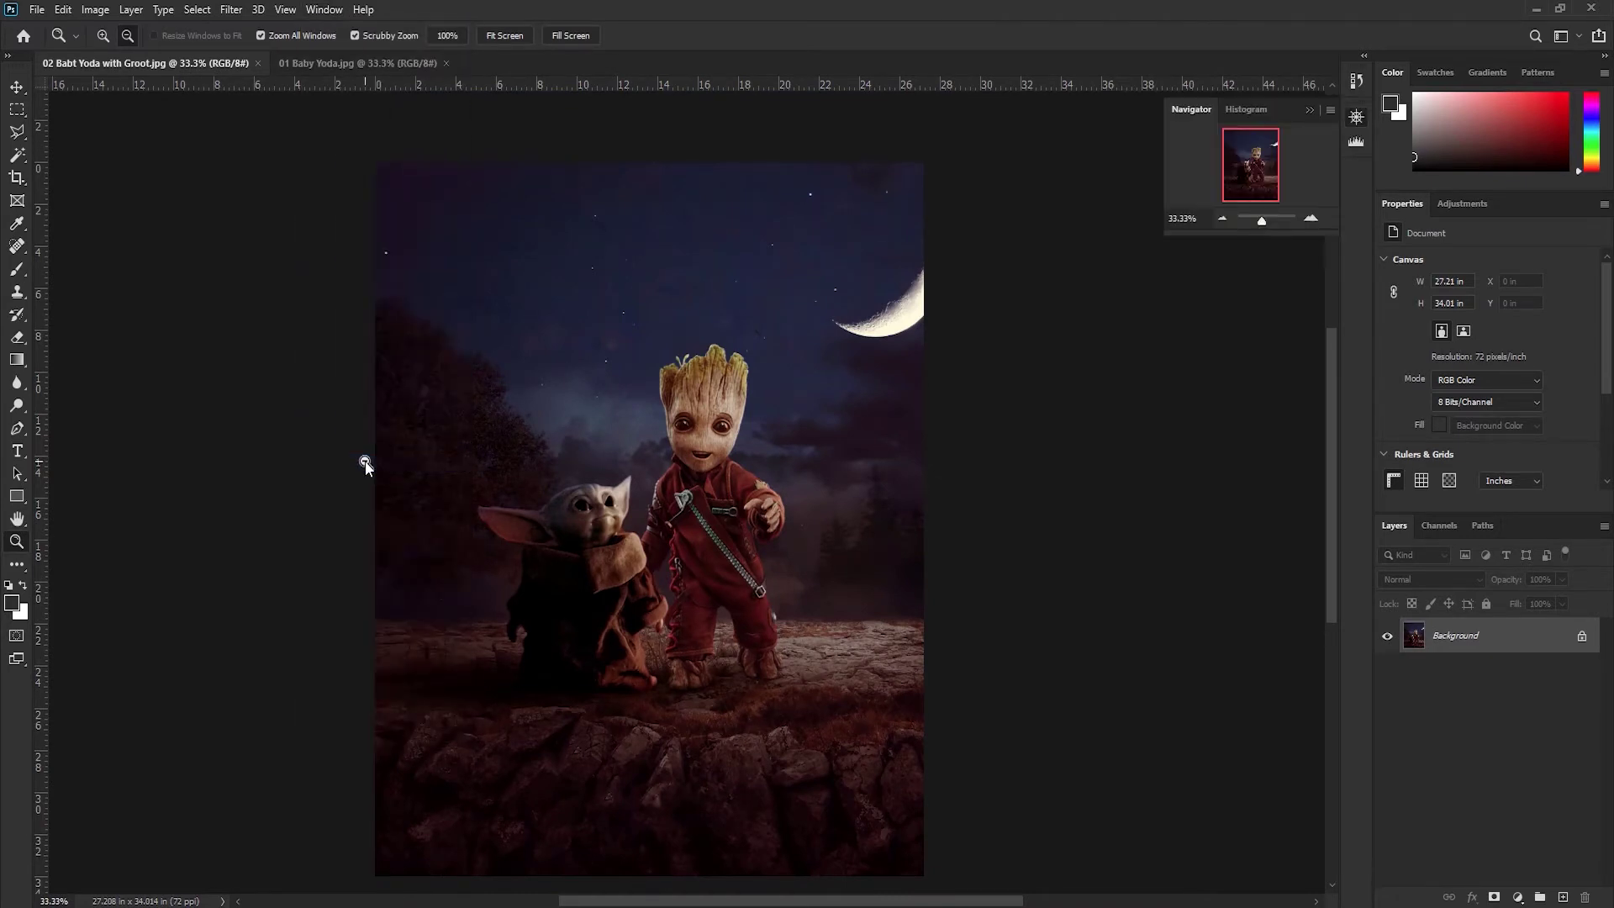
left_click(1191, 220)
type("80")
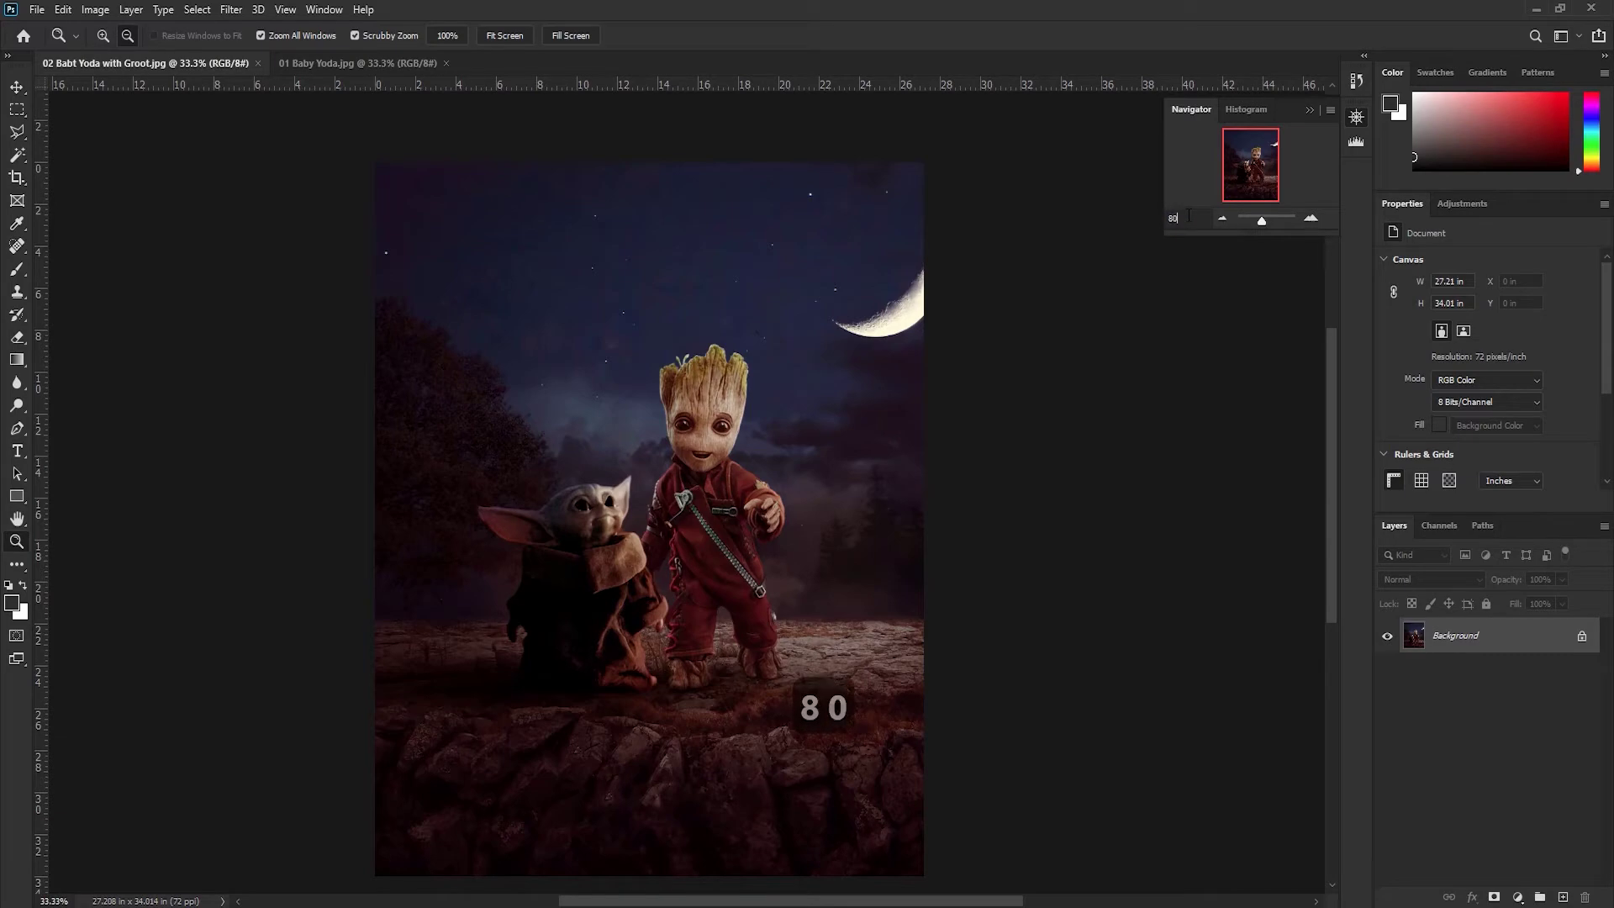
key("Return")
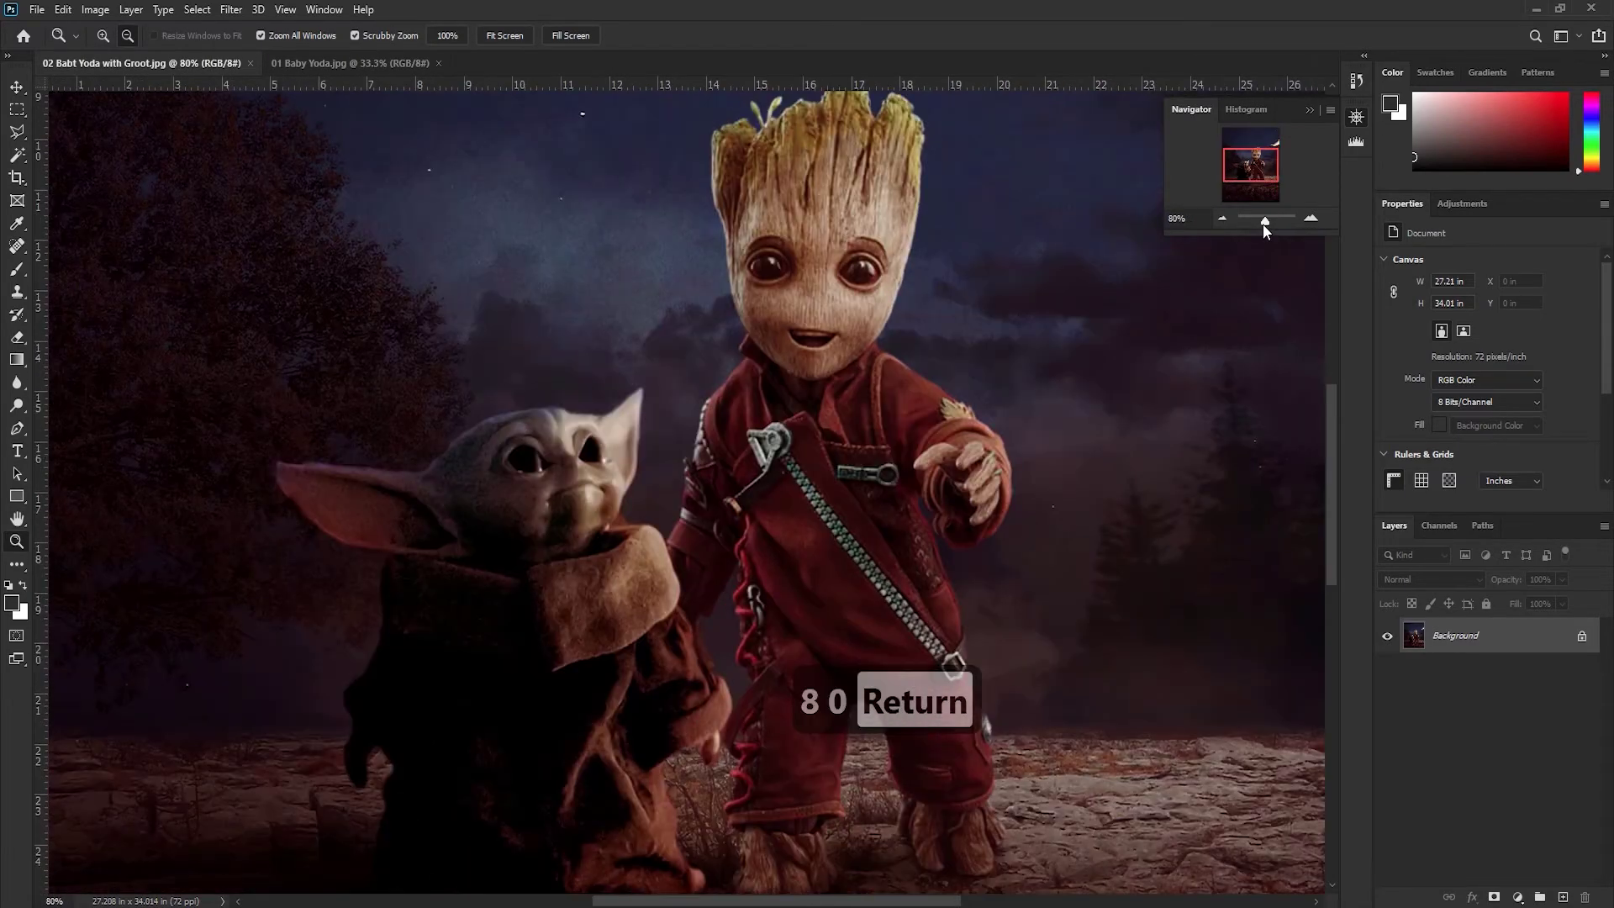
Step: Magnify the image to about 122% in the Navigator, shift the view toward Baby Yoda, and collapse the Navigator
left_click_drag(1263, 224, 1269, 221)
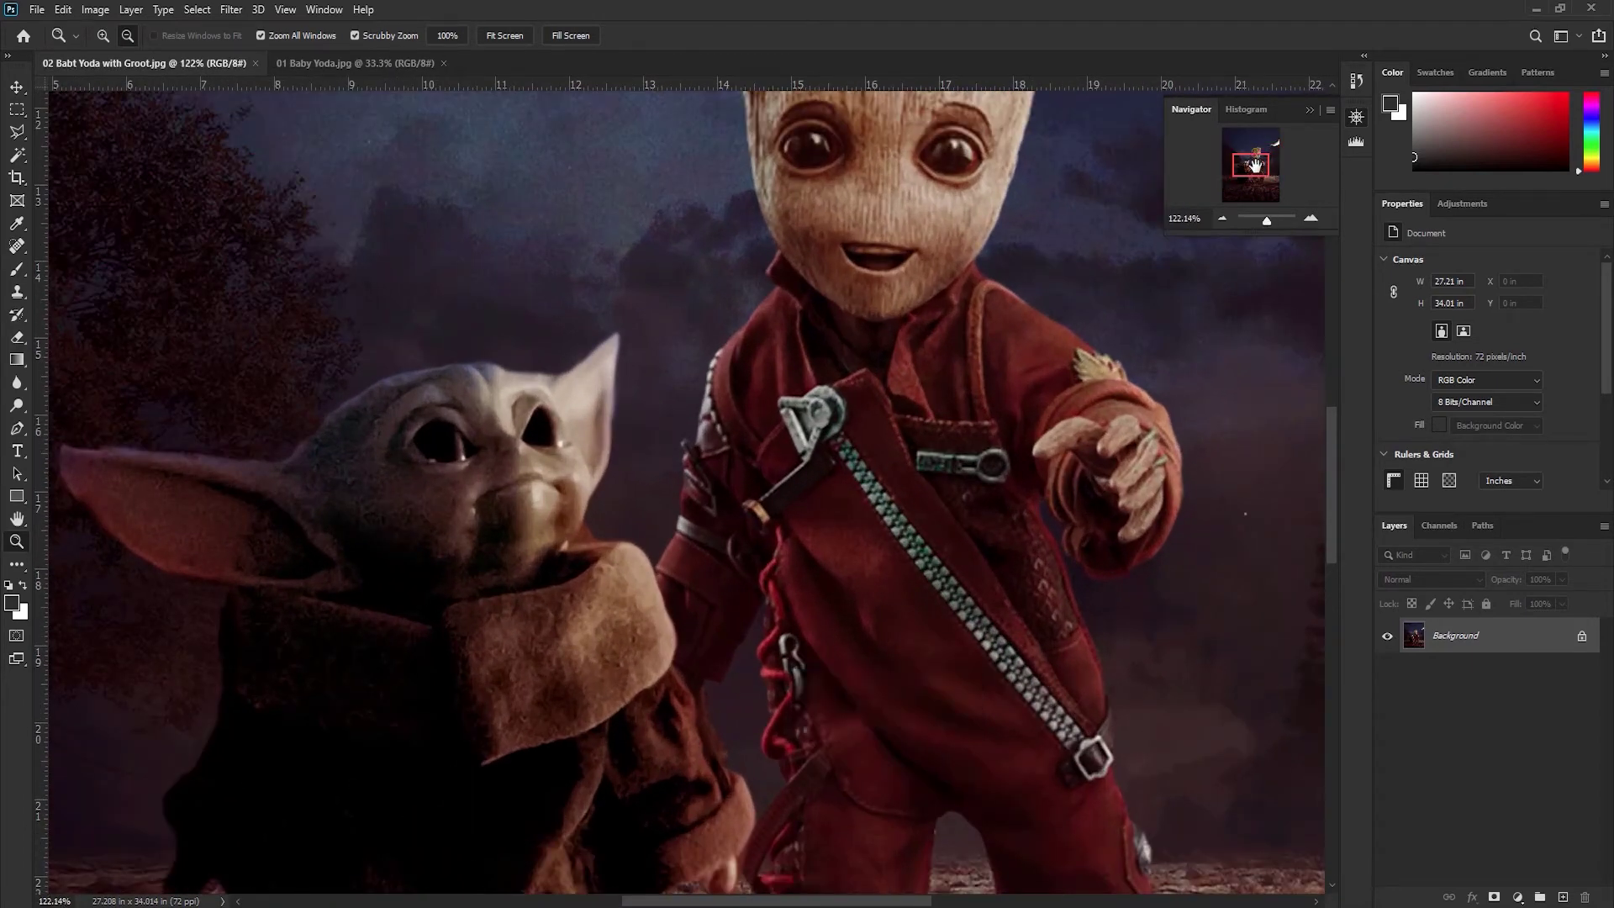
left_click_drag(1253, 165, 1251, 170)
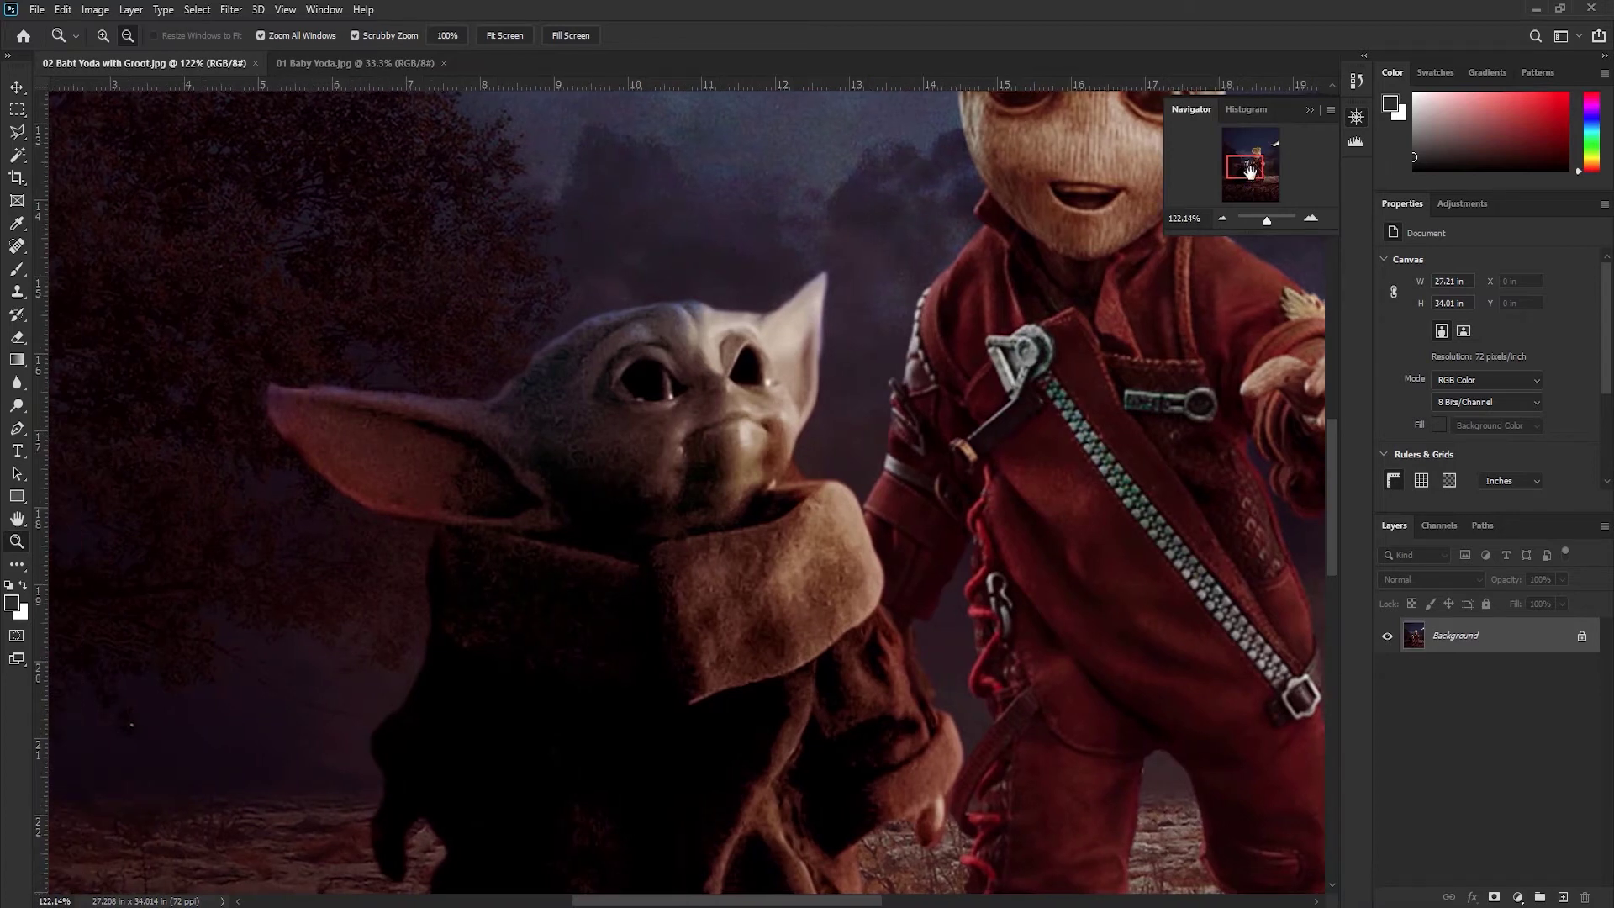
left_click(1315, 110)
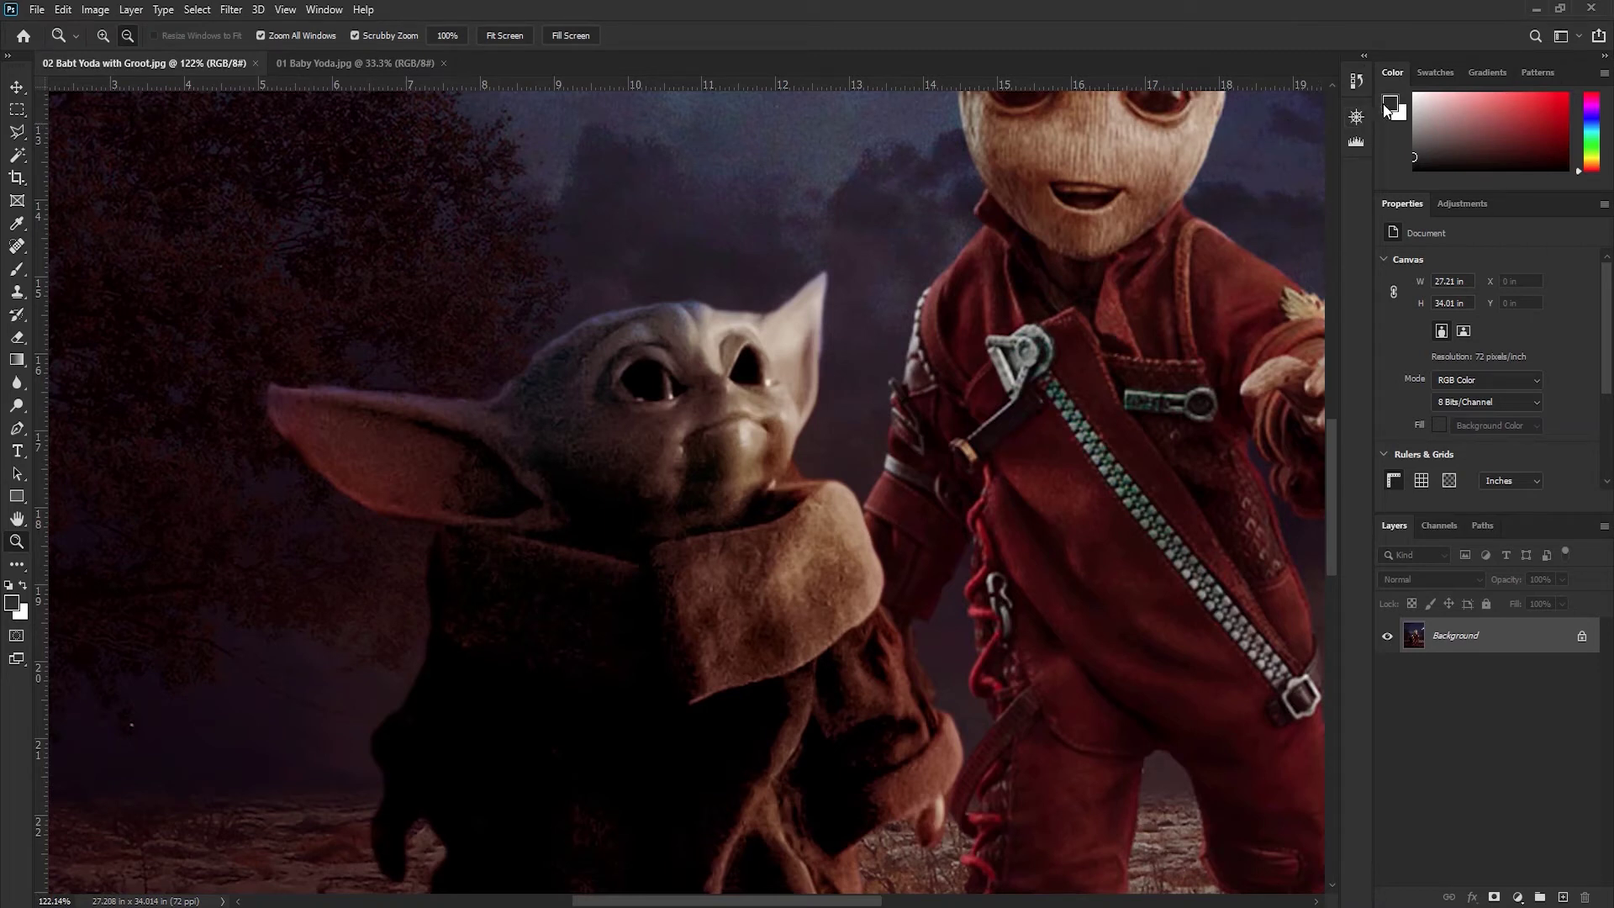
Step: Scroll the magnified image slightly upward and to the right to bring Groot's face and raised hand into view
mouse_move(1334, 426)
left_mouse_down()
mouse_move(1333, 388)
mouse_move(1332, 418)
left_mouse_up()
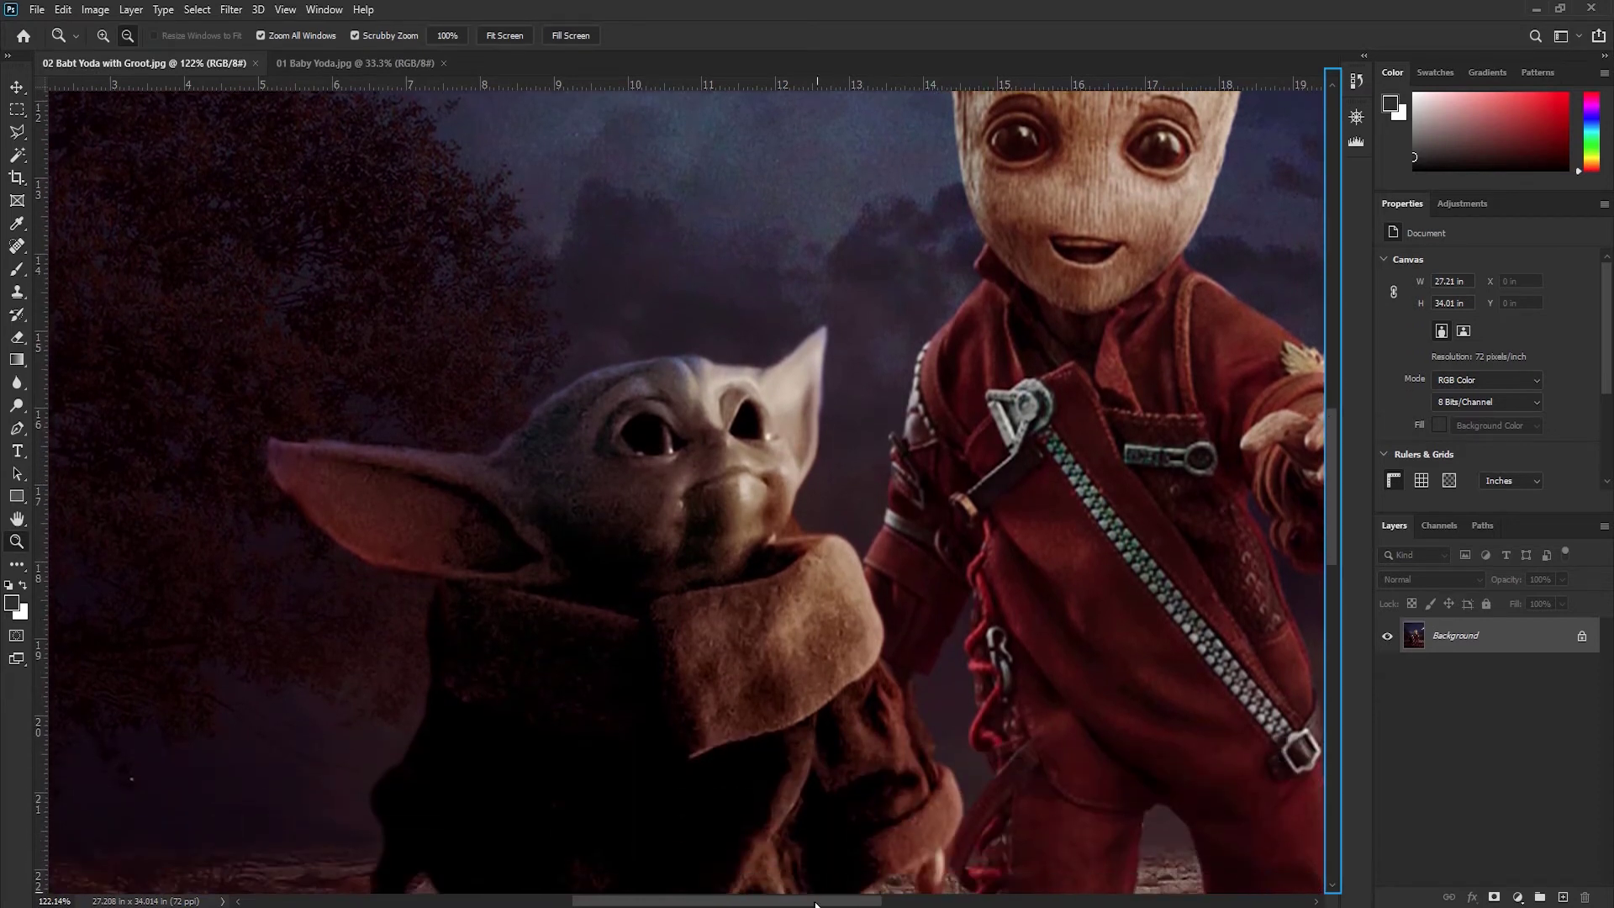
mouse_move(835, 901)
left_mouse_down()
mouse_move(807, 904)
mouse_move(858, 902)
left_mouse_up()
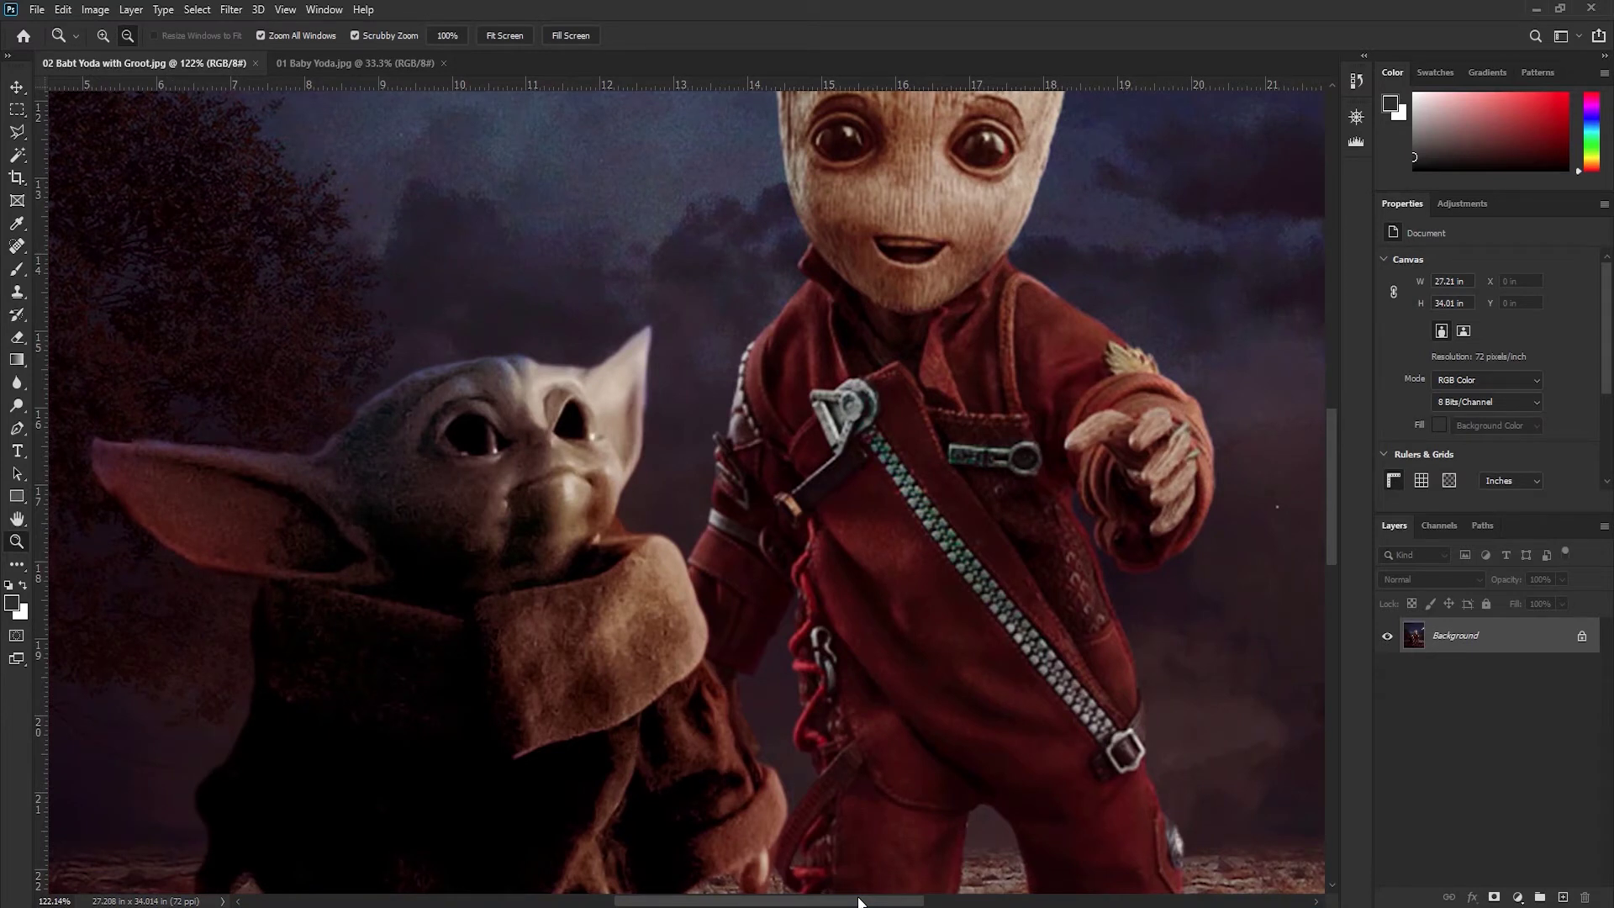
Step: Pan the magnified Groot image with the Hand tool, then pan vertically using the temporary Hand tool while the Rectangular Marquee tool is active
key("h")
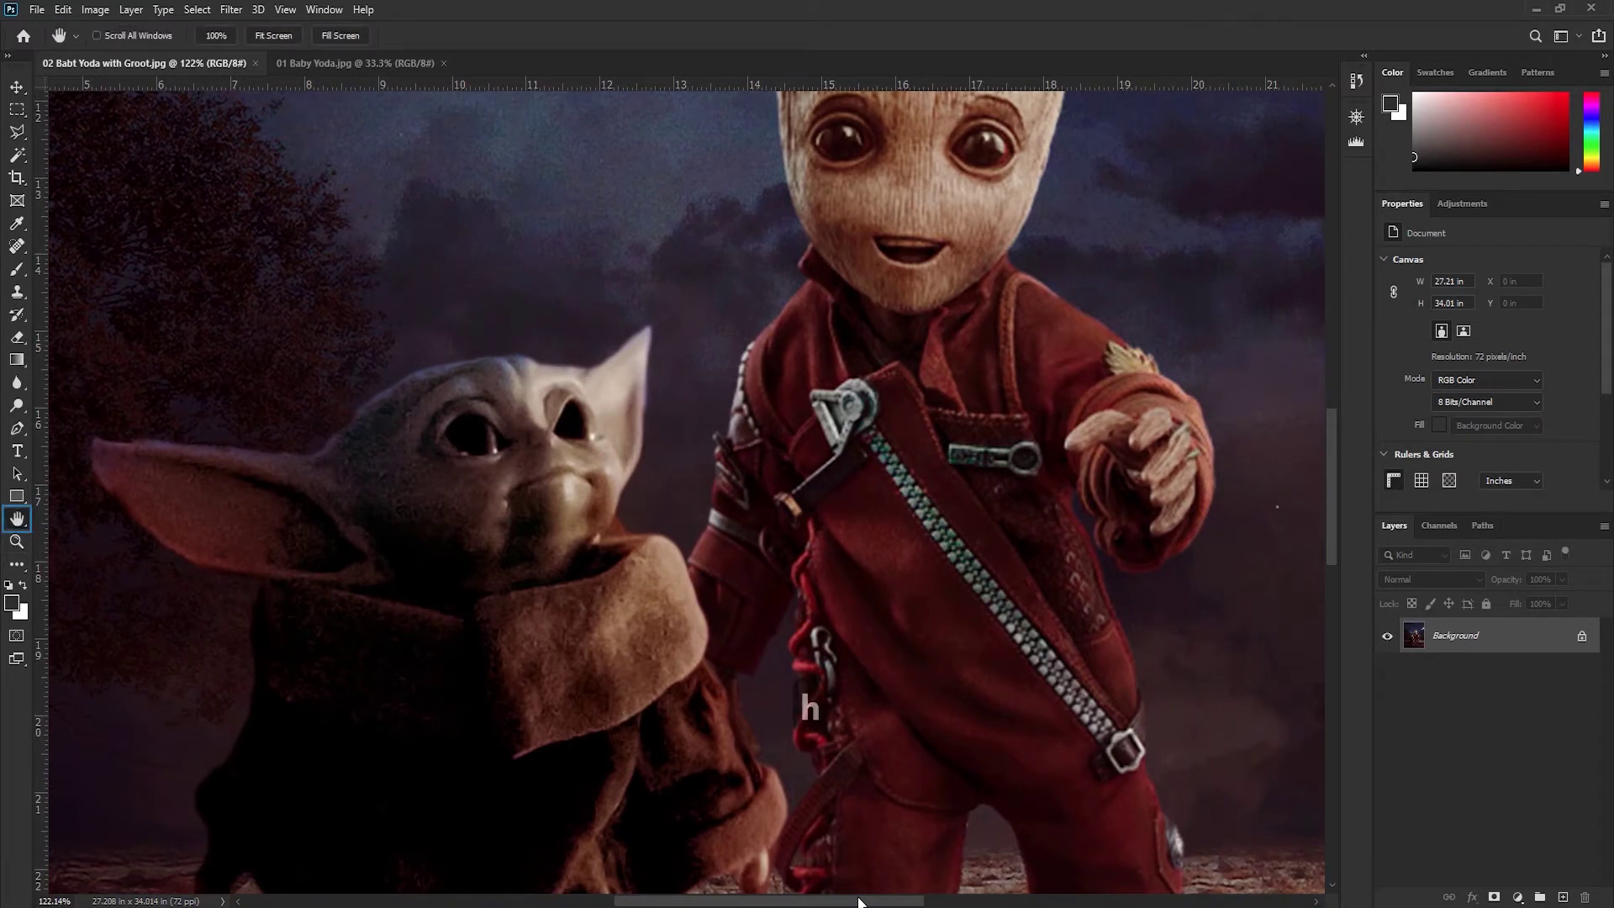
left_click_drag(469, 406, 388, 380)
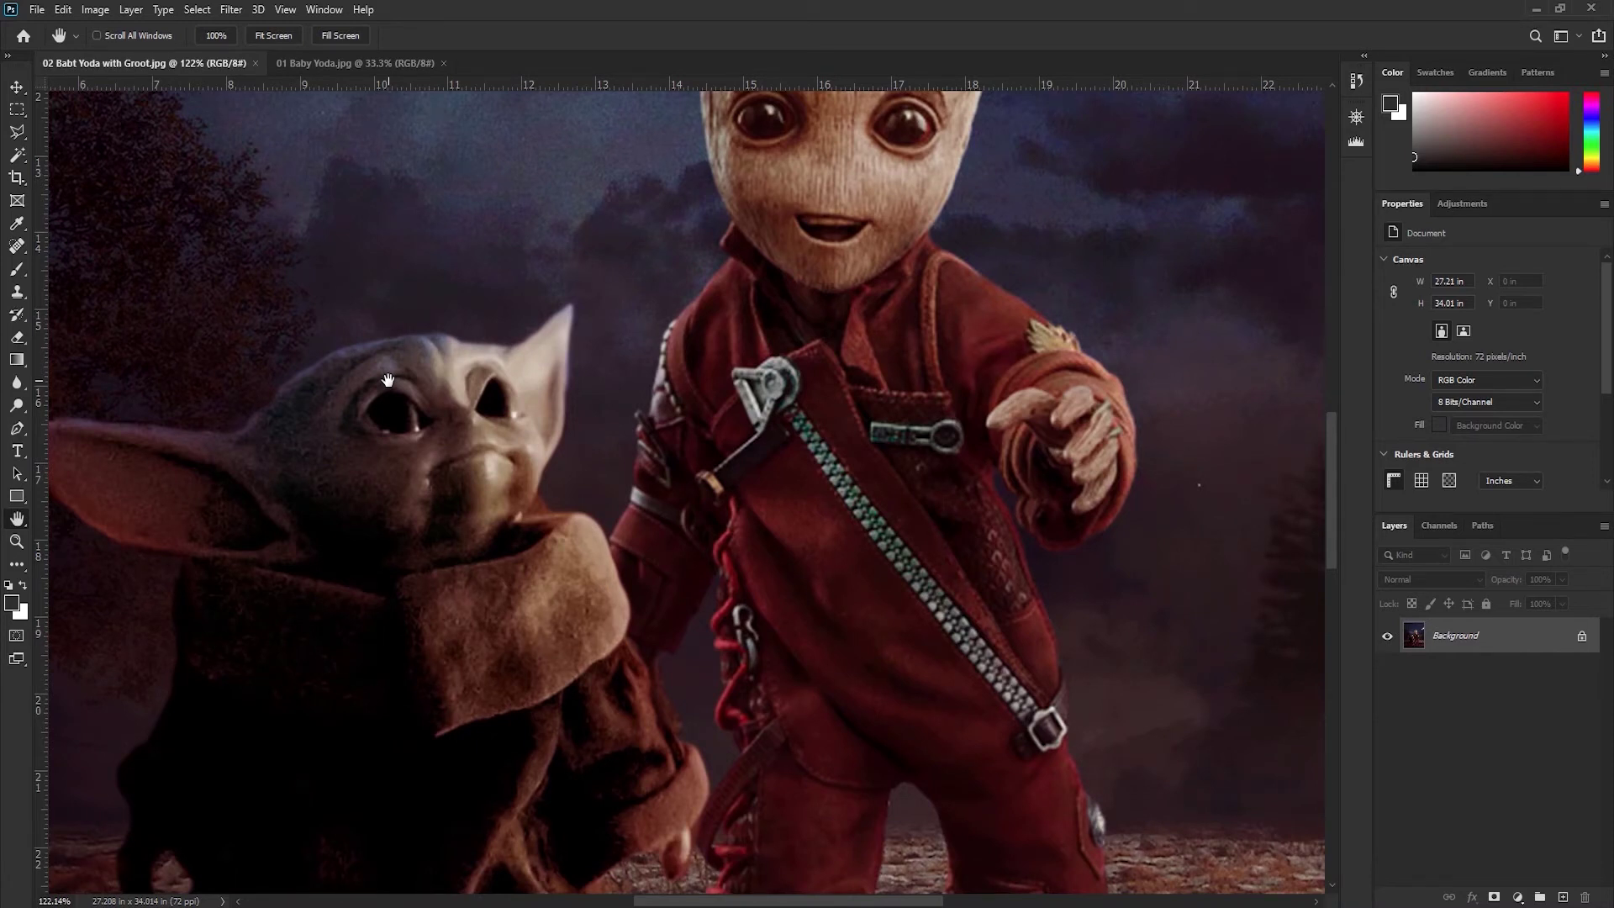
key("m")
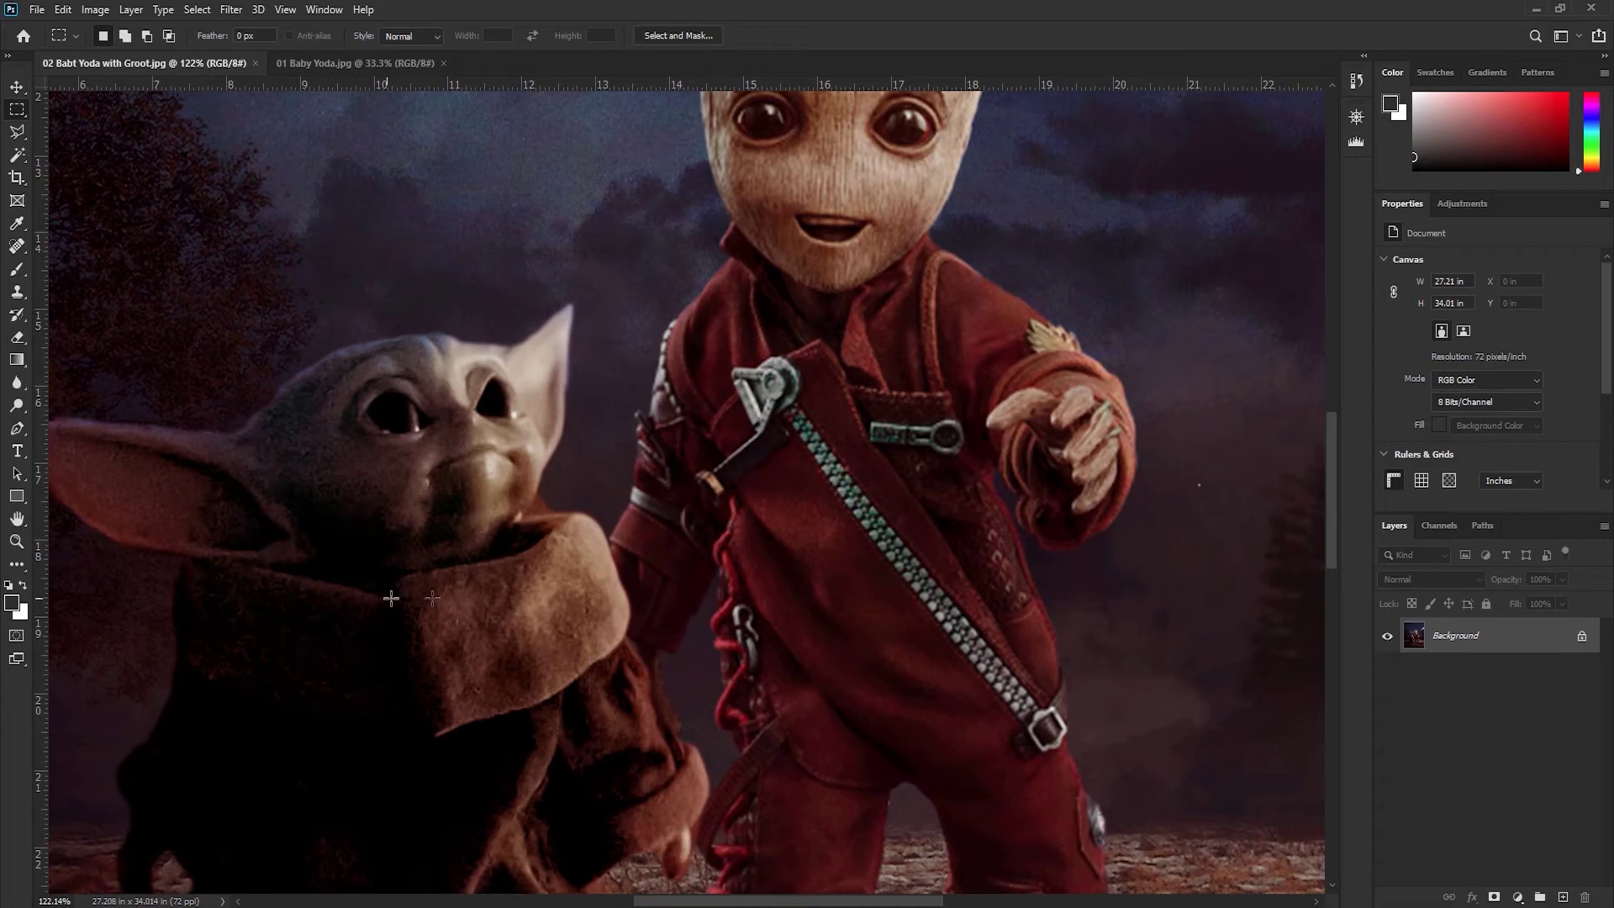
key("space")
left_click_drag(521, 612, 495, 488)
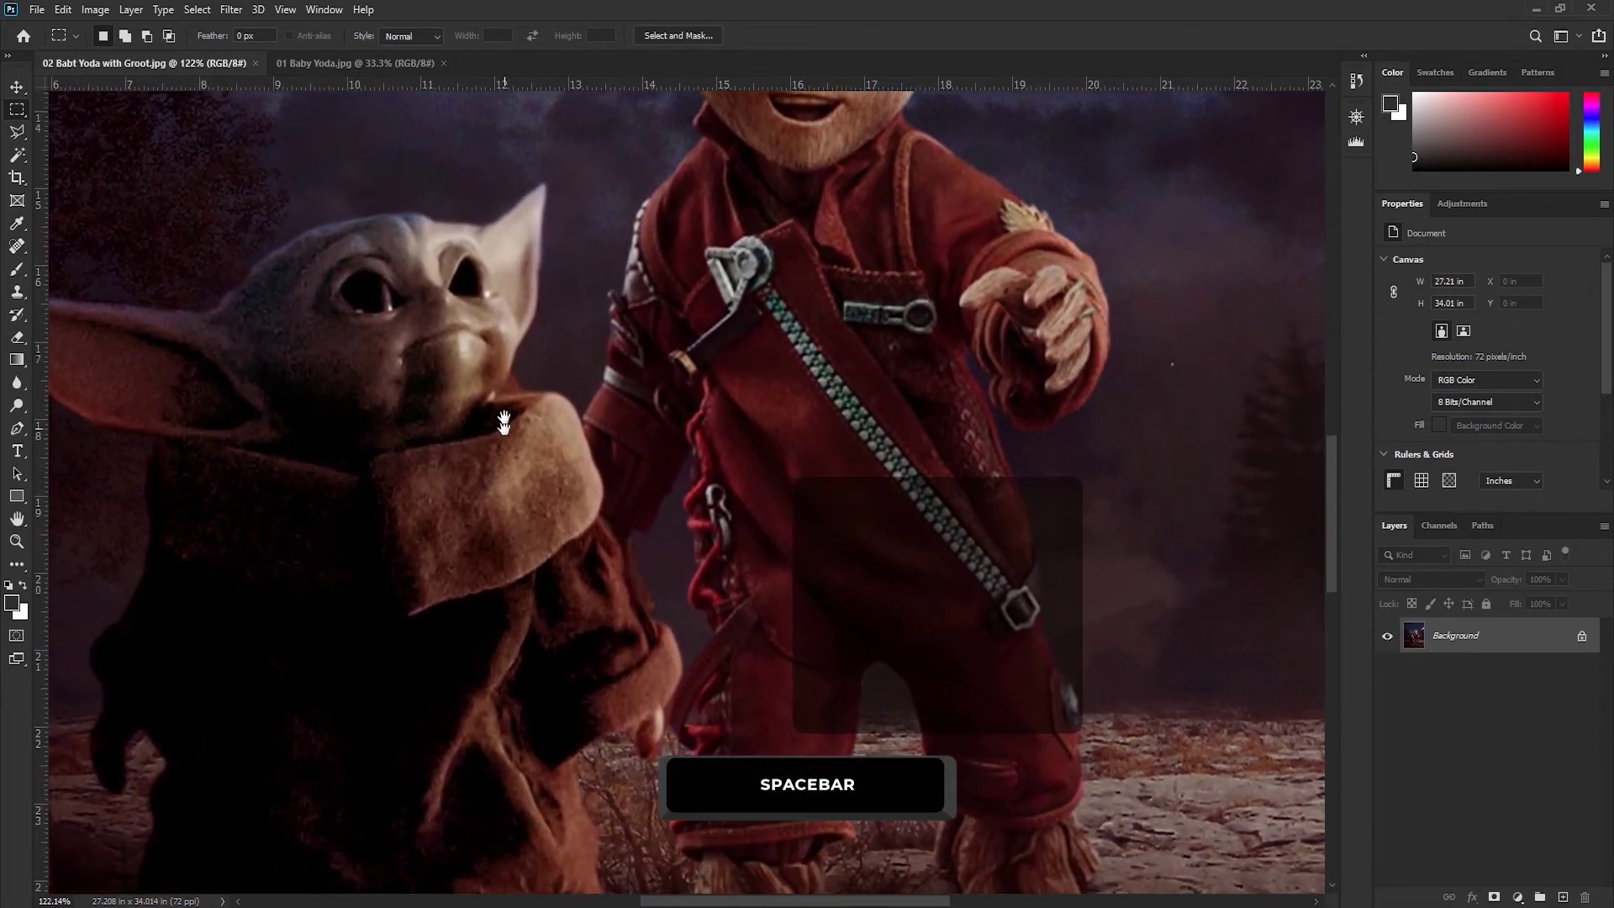
left_click_drag(502, 420, 504, 580)
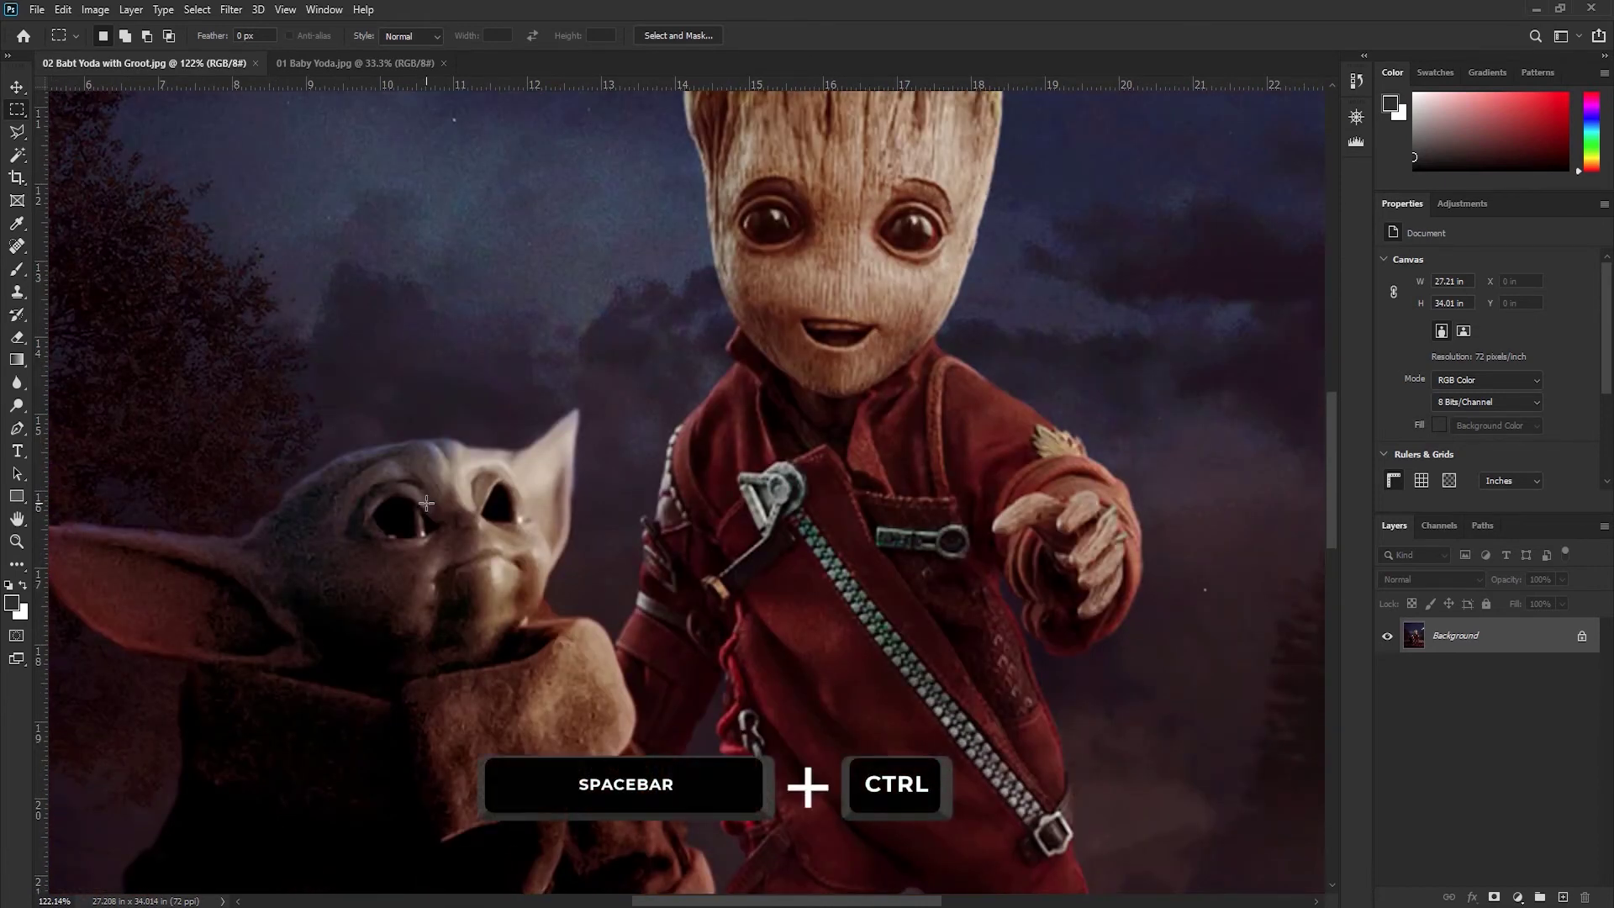
Step: Use the temporary Zoom tool with the Rectangular Marquee still active to magnify Baby Yoda to 200% and zoom out to 66.7%
key("ctrl+space")
left_click(427, 503, "ctrl")
key("alt+space")
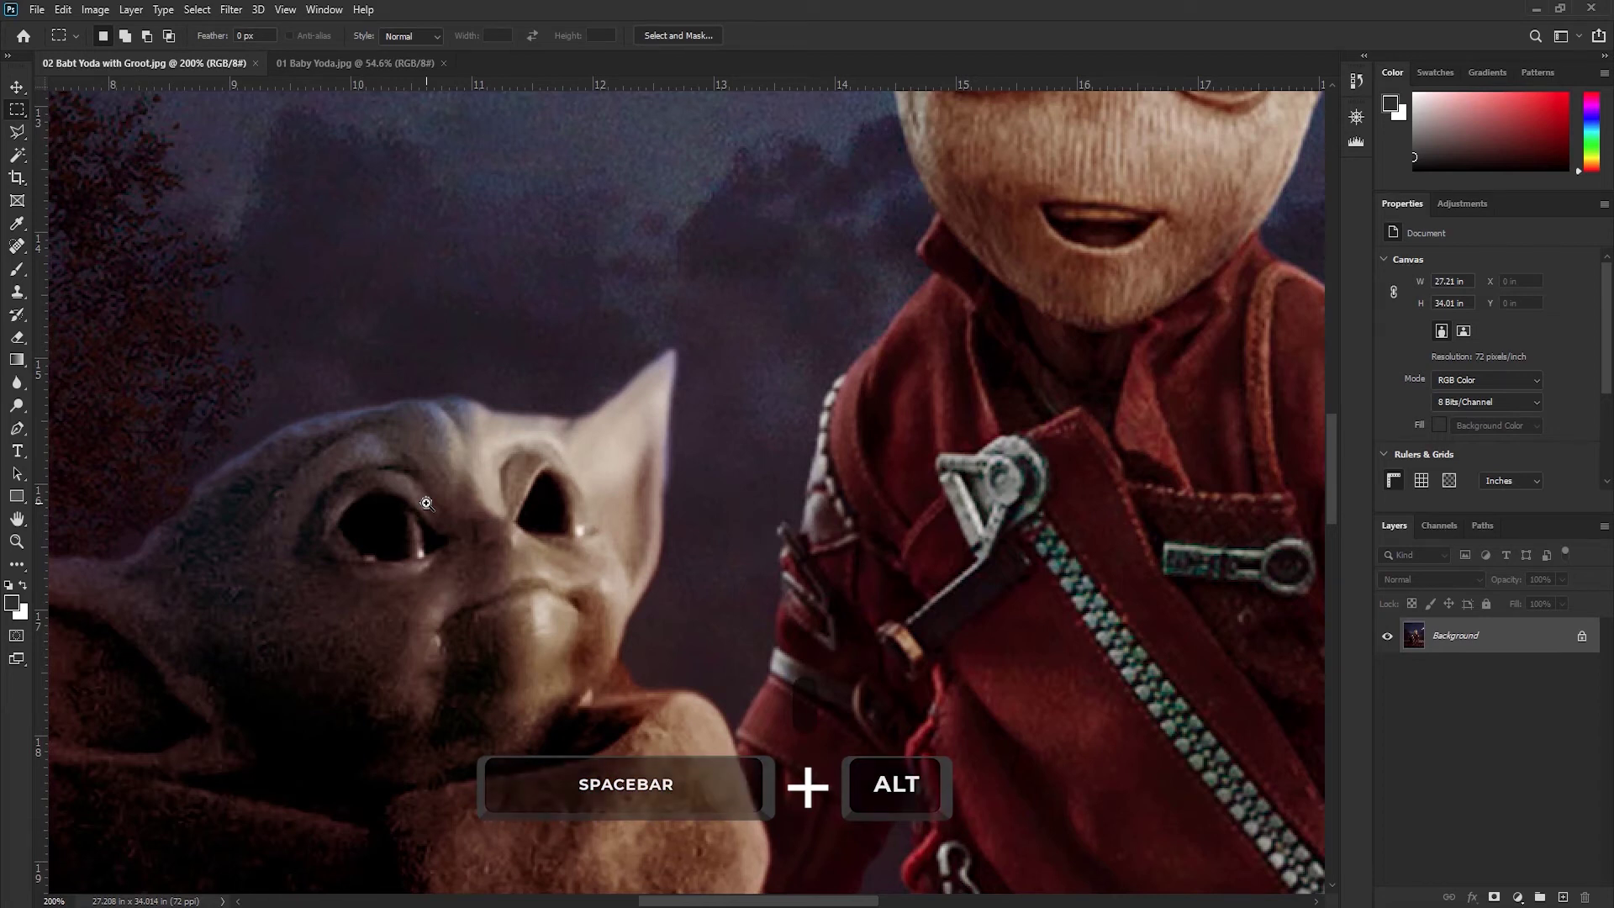
left_click(427, 502, "alt")
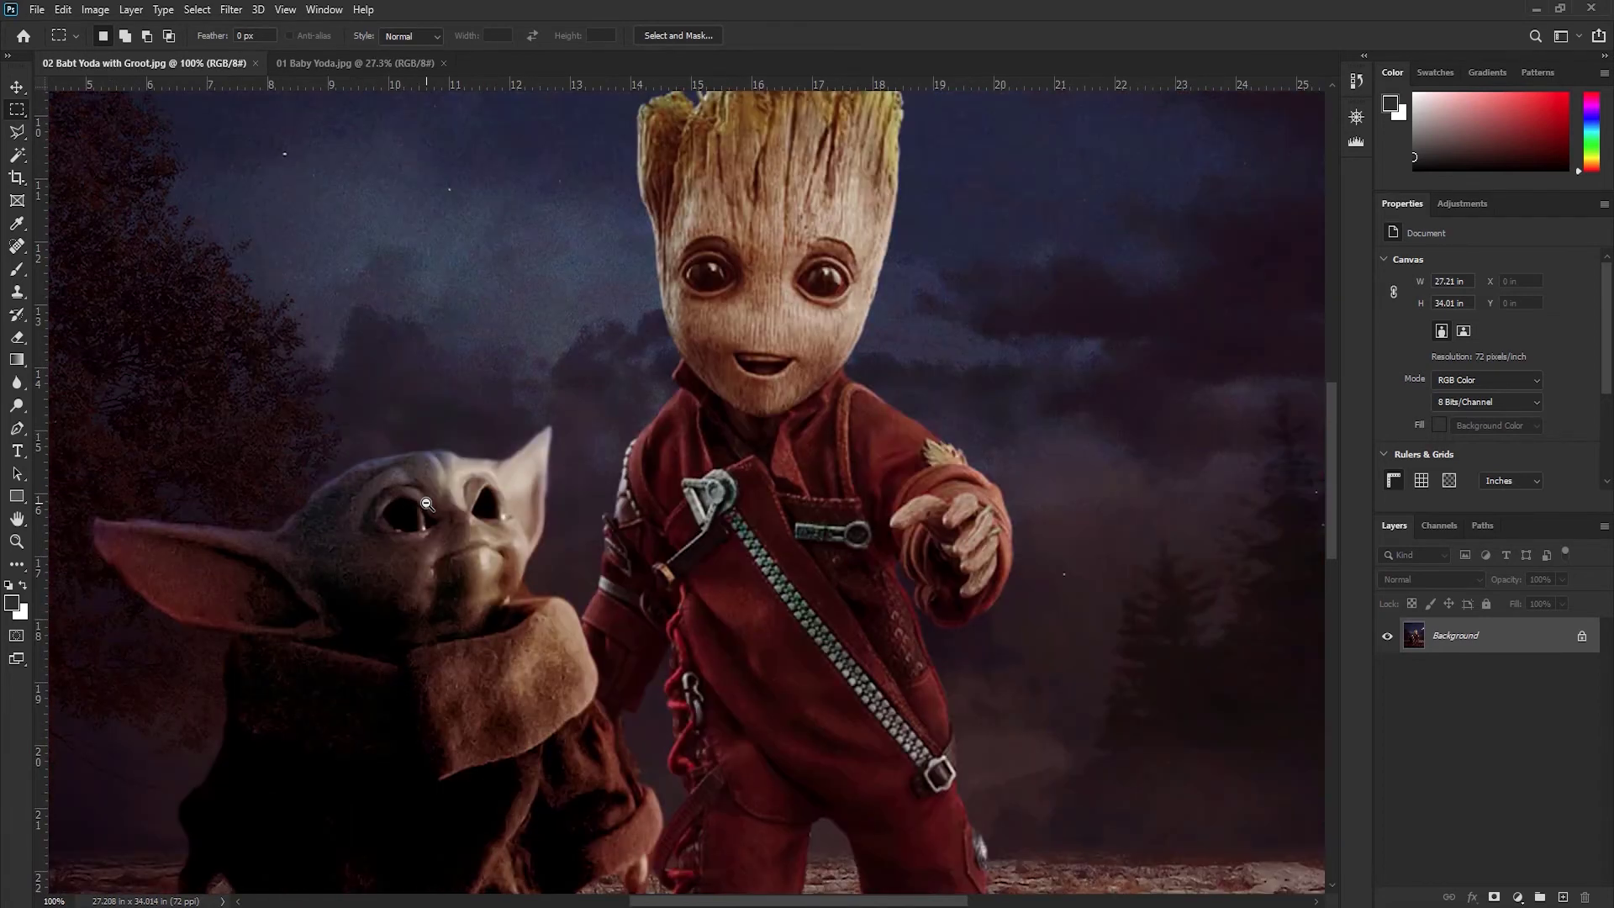
left_click(426, 503, "alt")
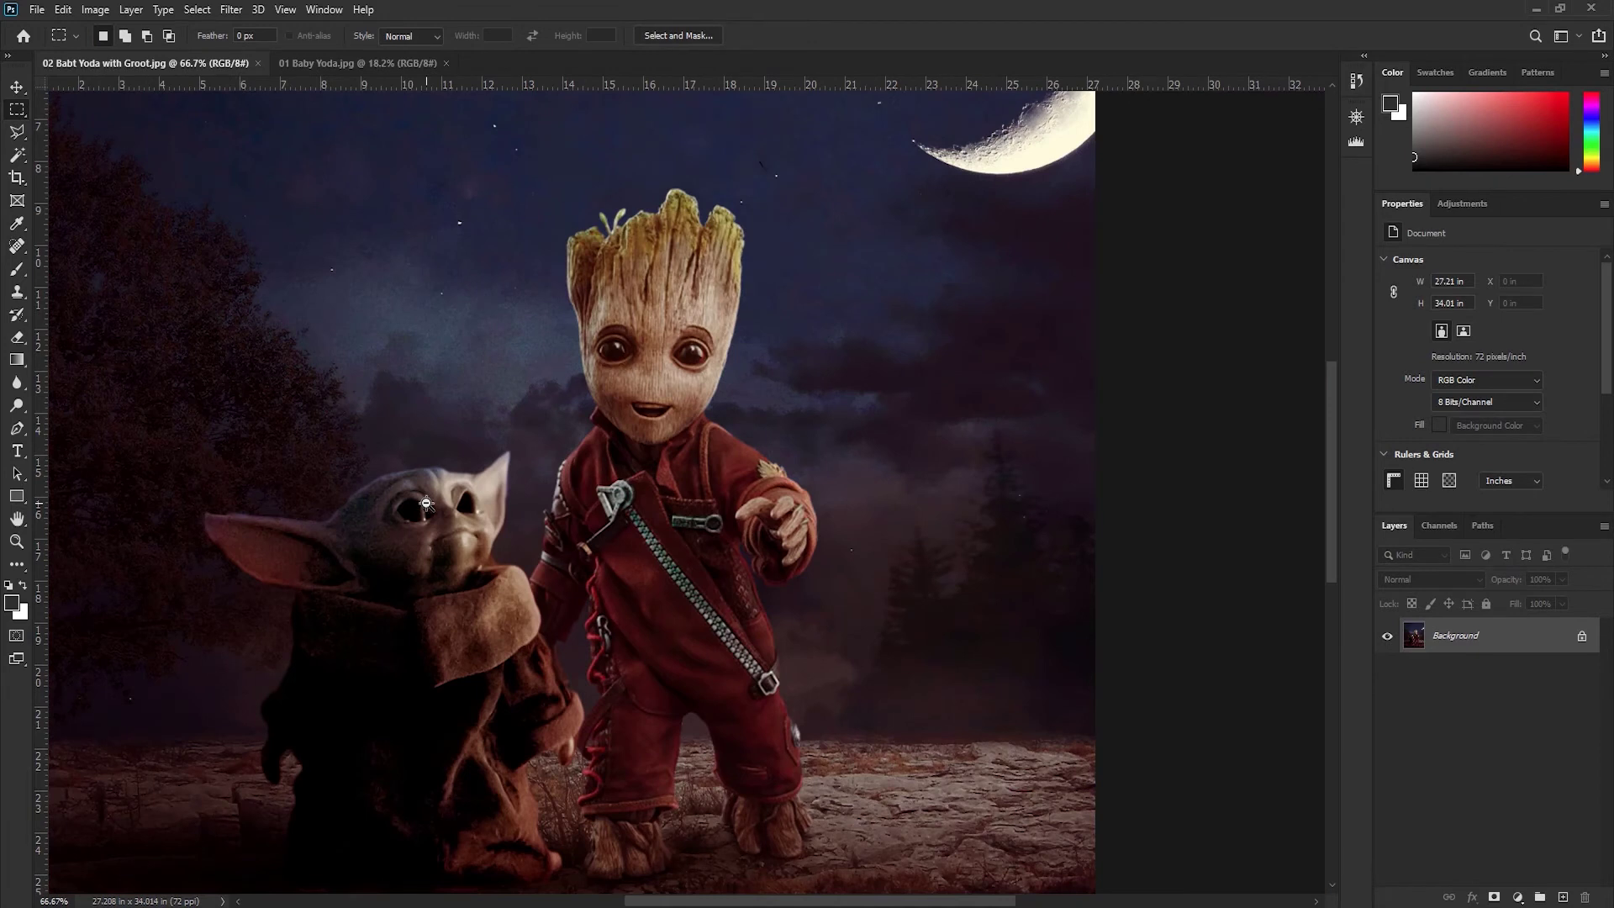
Step: Arrange the two open images side by side in the 2-up Vertical layout
left_click(333, 12)
mouse_move(336, 29)
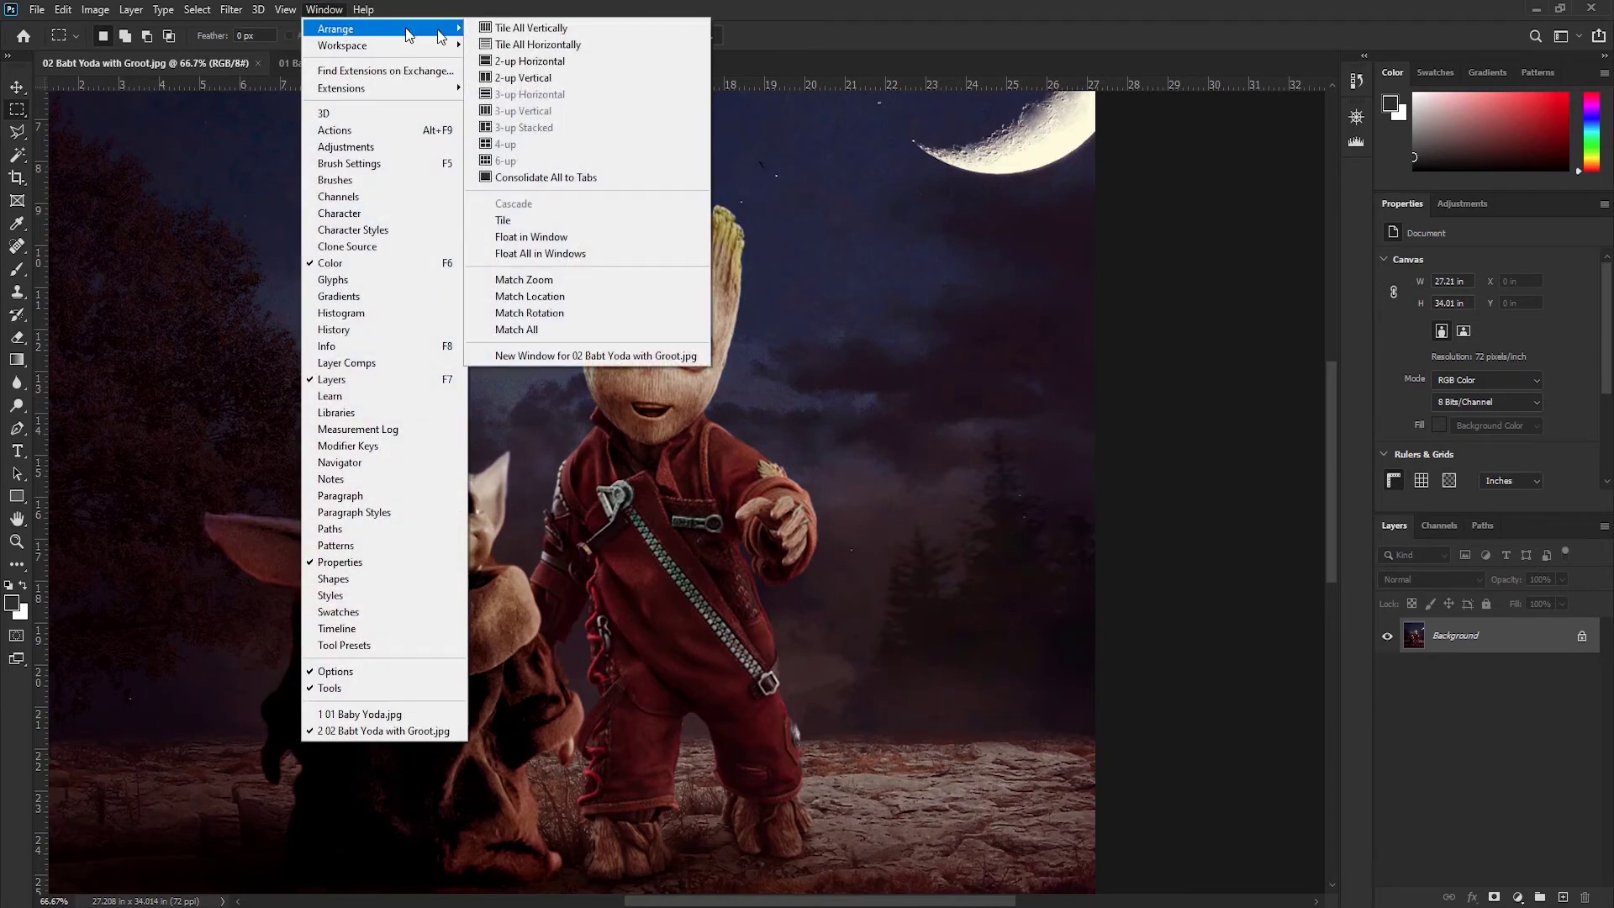
left_click(576, 77)
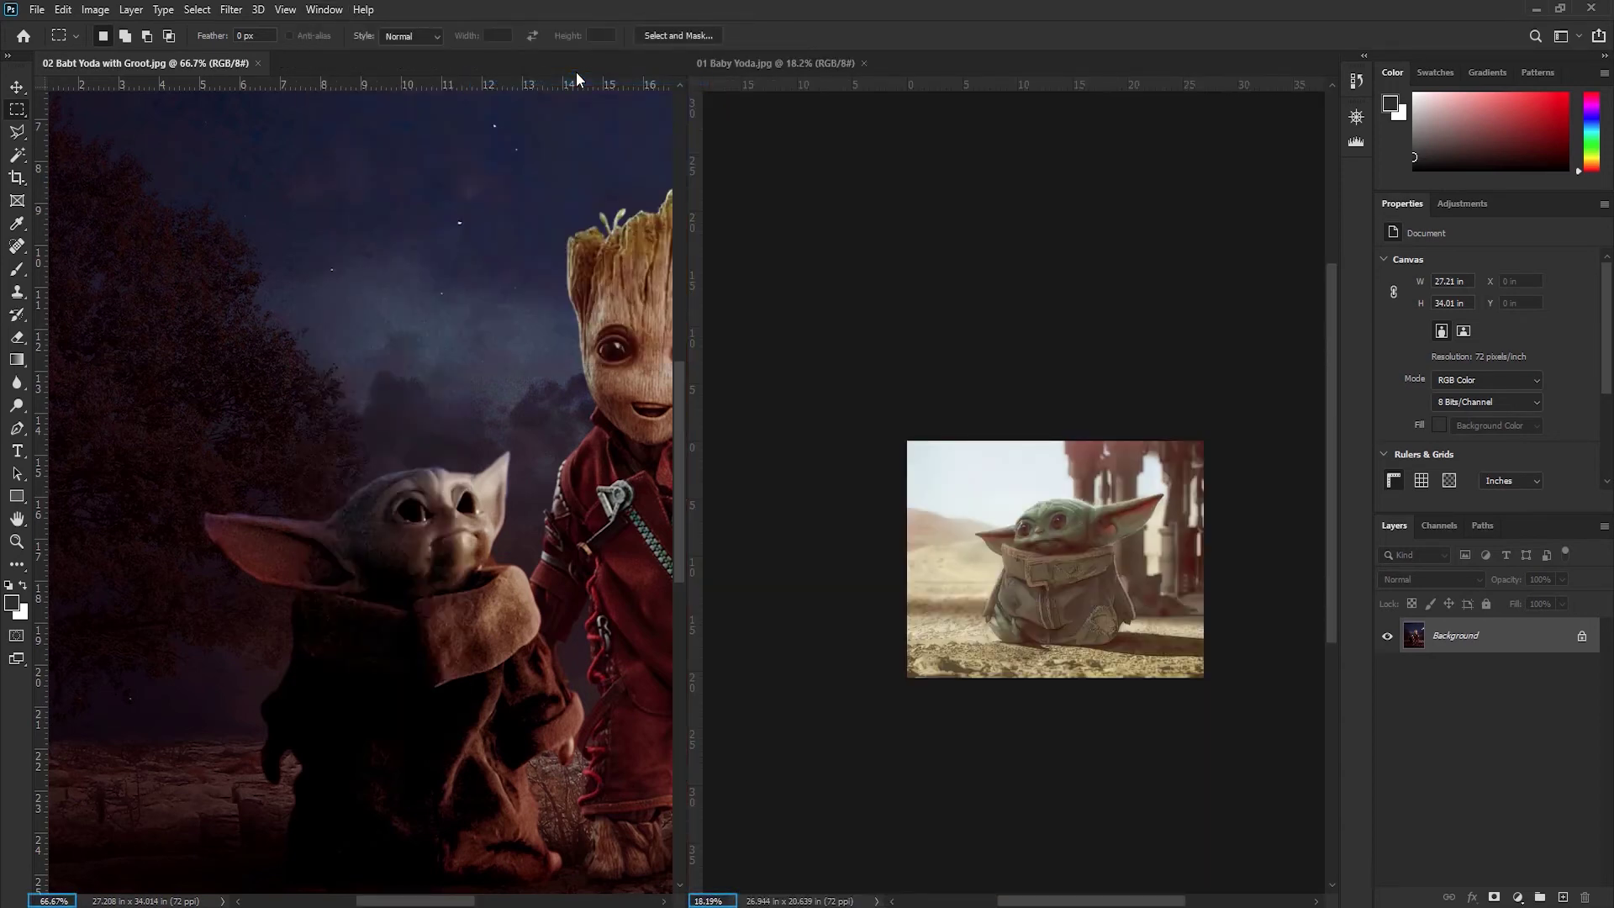
Step: Match the Baby Yoda image's zoom to the Groot image and pan the images individually with the Hand tool
left_click(341, 8)
mouse_move(354, 30)
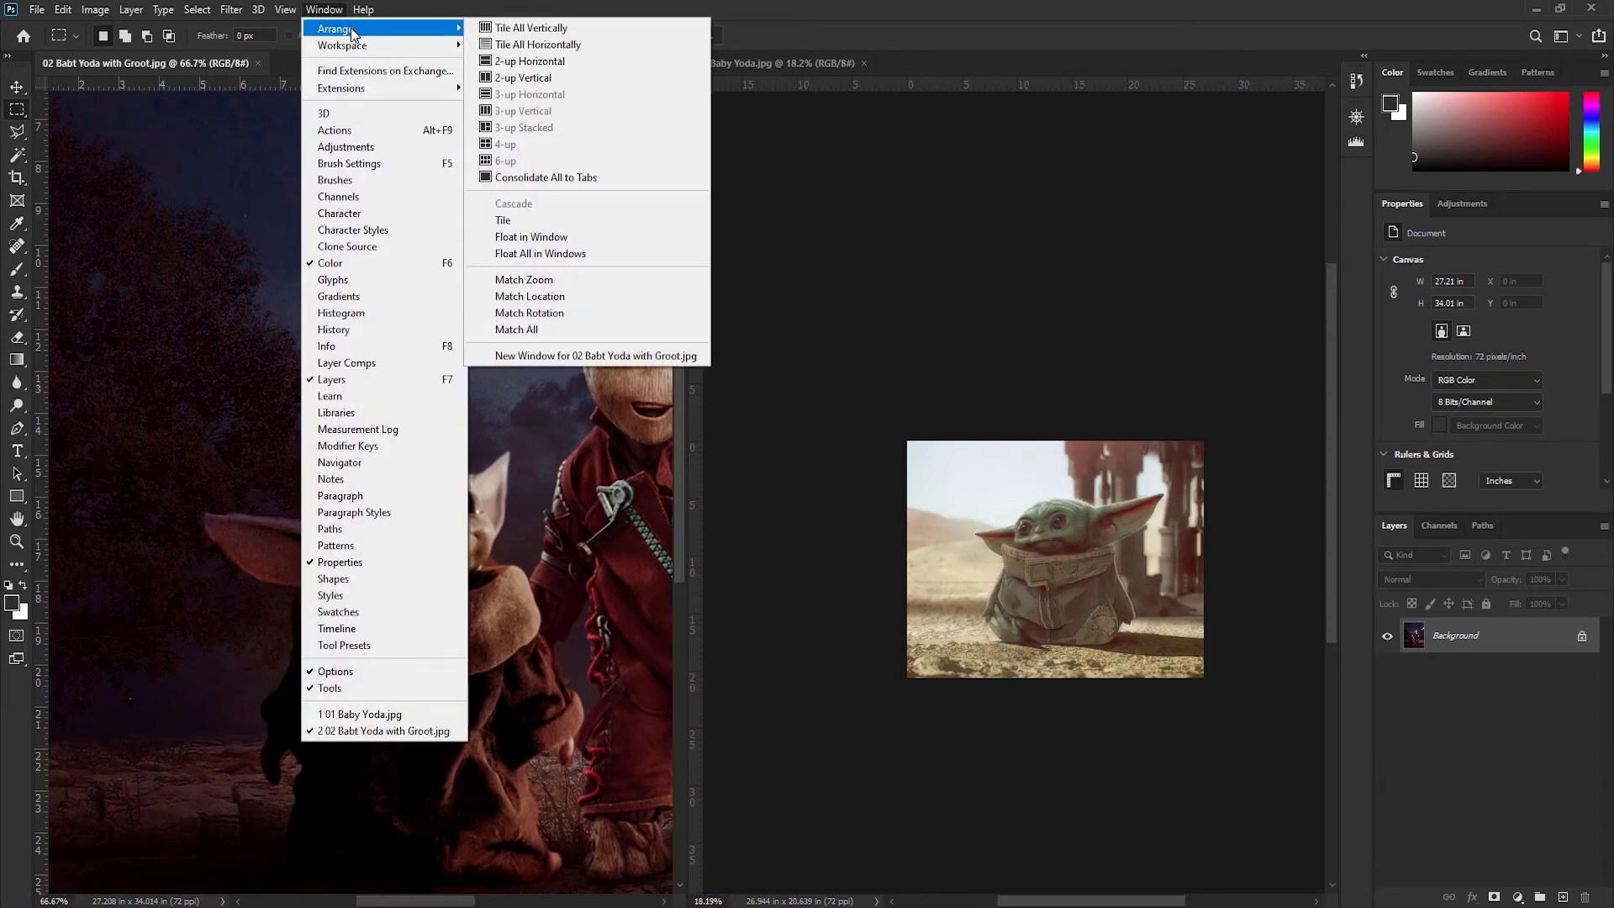
left_click(639, 279)
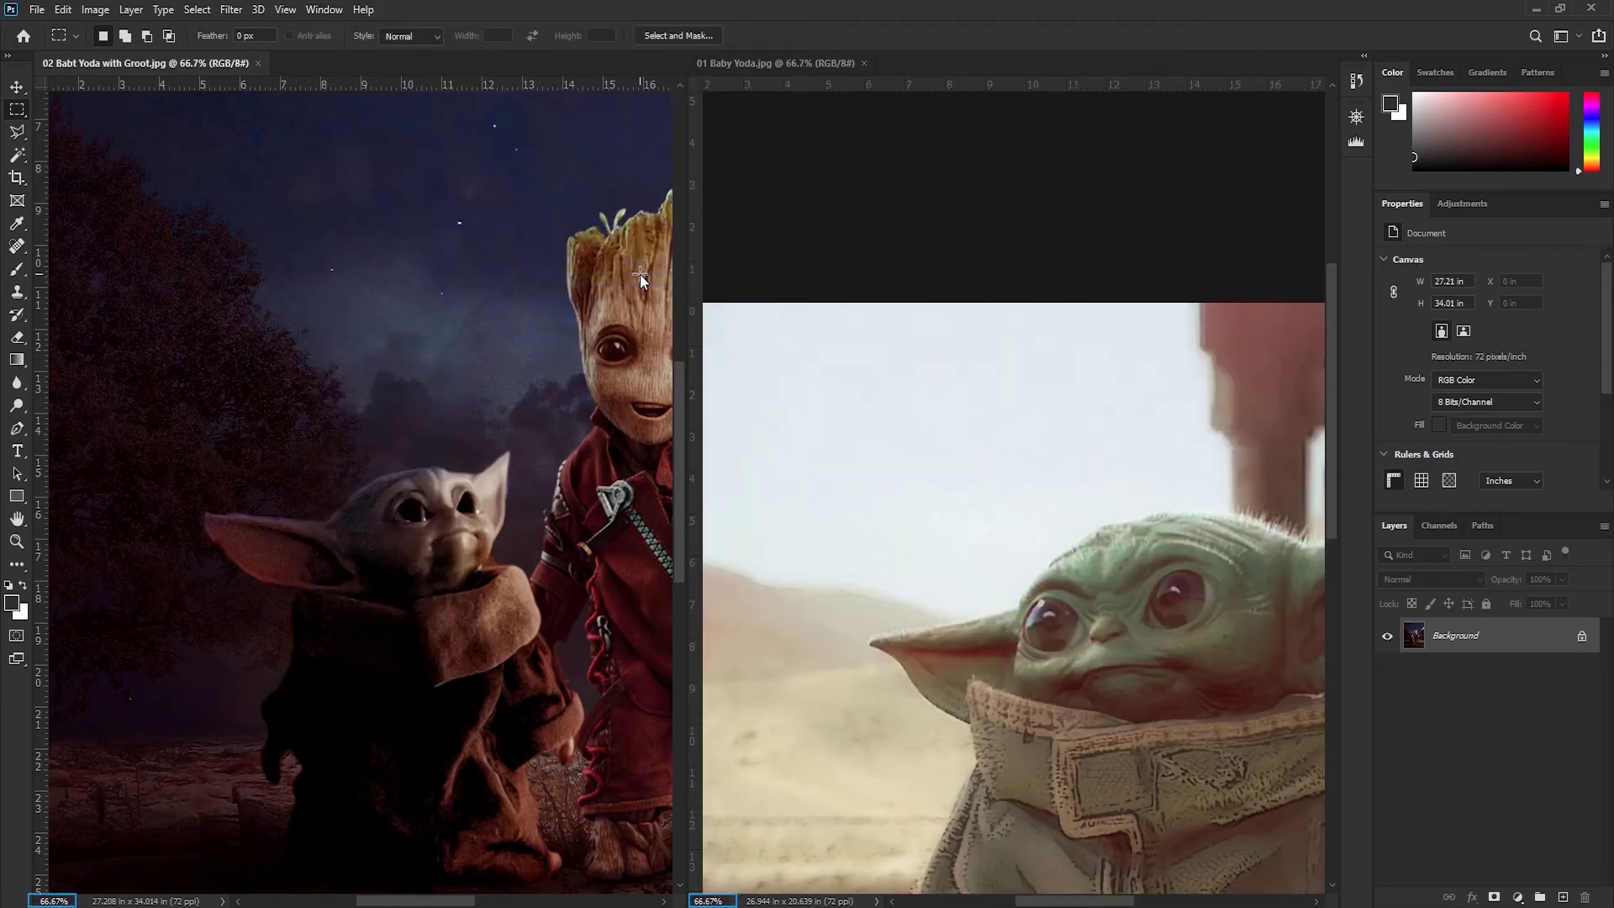
key("h")
left_click_drag(145, 402, 153, 403)
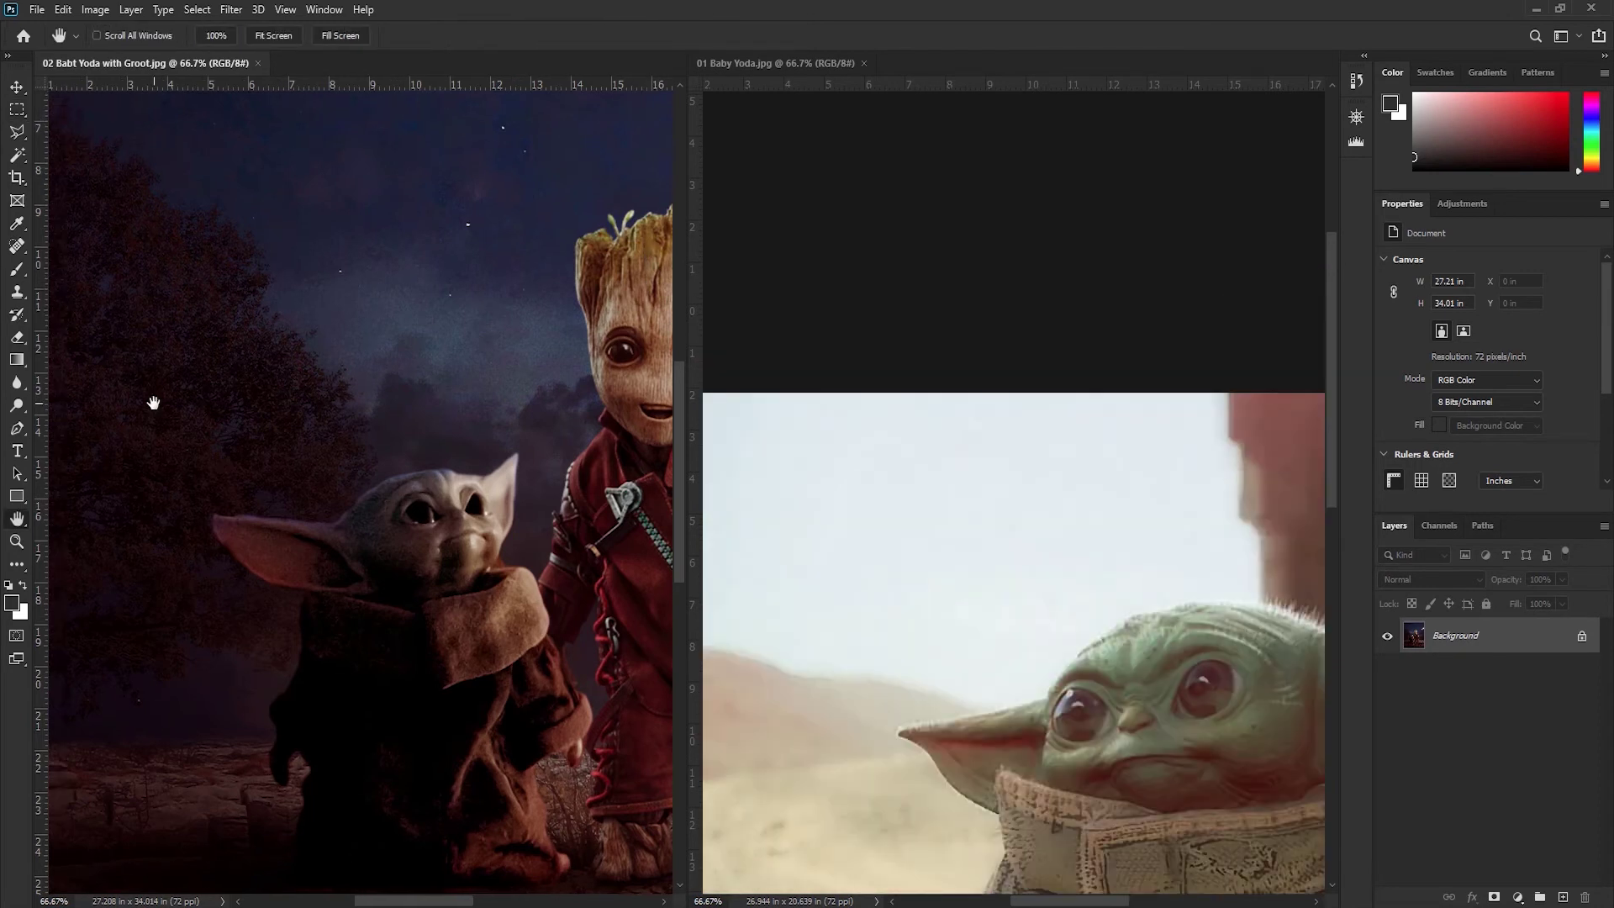
Step: Use the Zoom tool to magnify both images simultaneously to 200% and zoom them back out together to 50%
key("z")
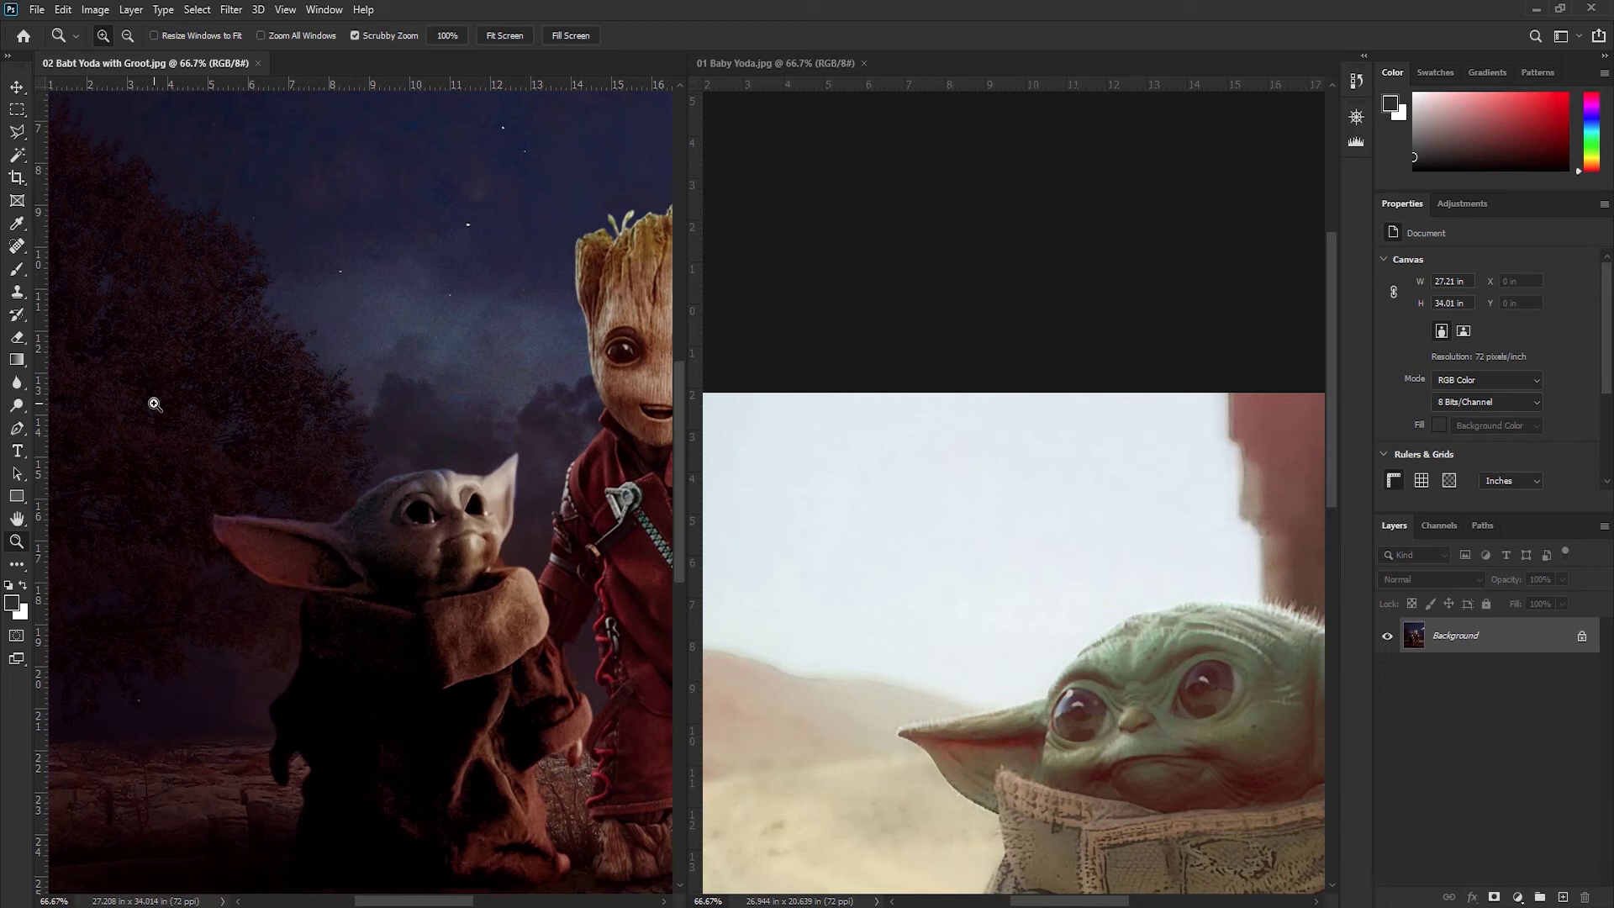
key("shift")
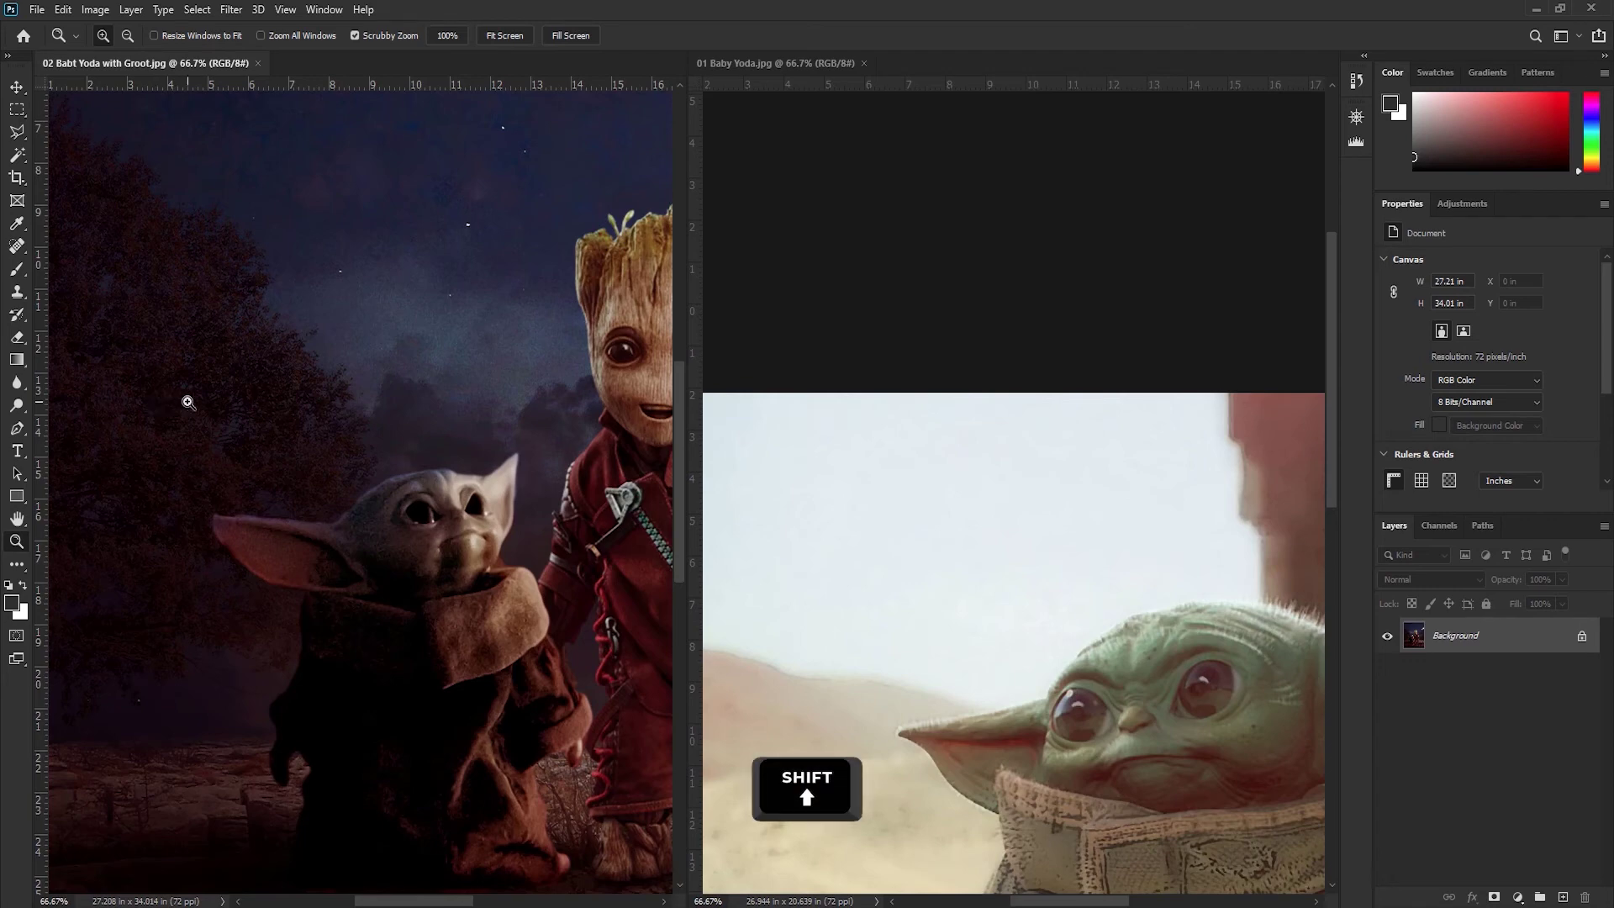
left_click(189, 403, "shift")
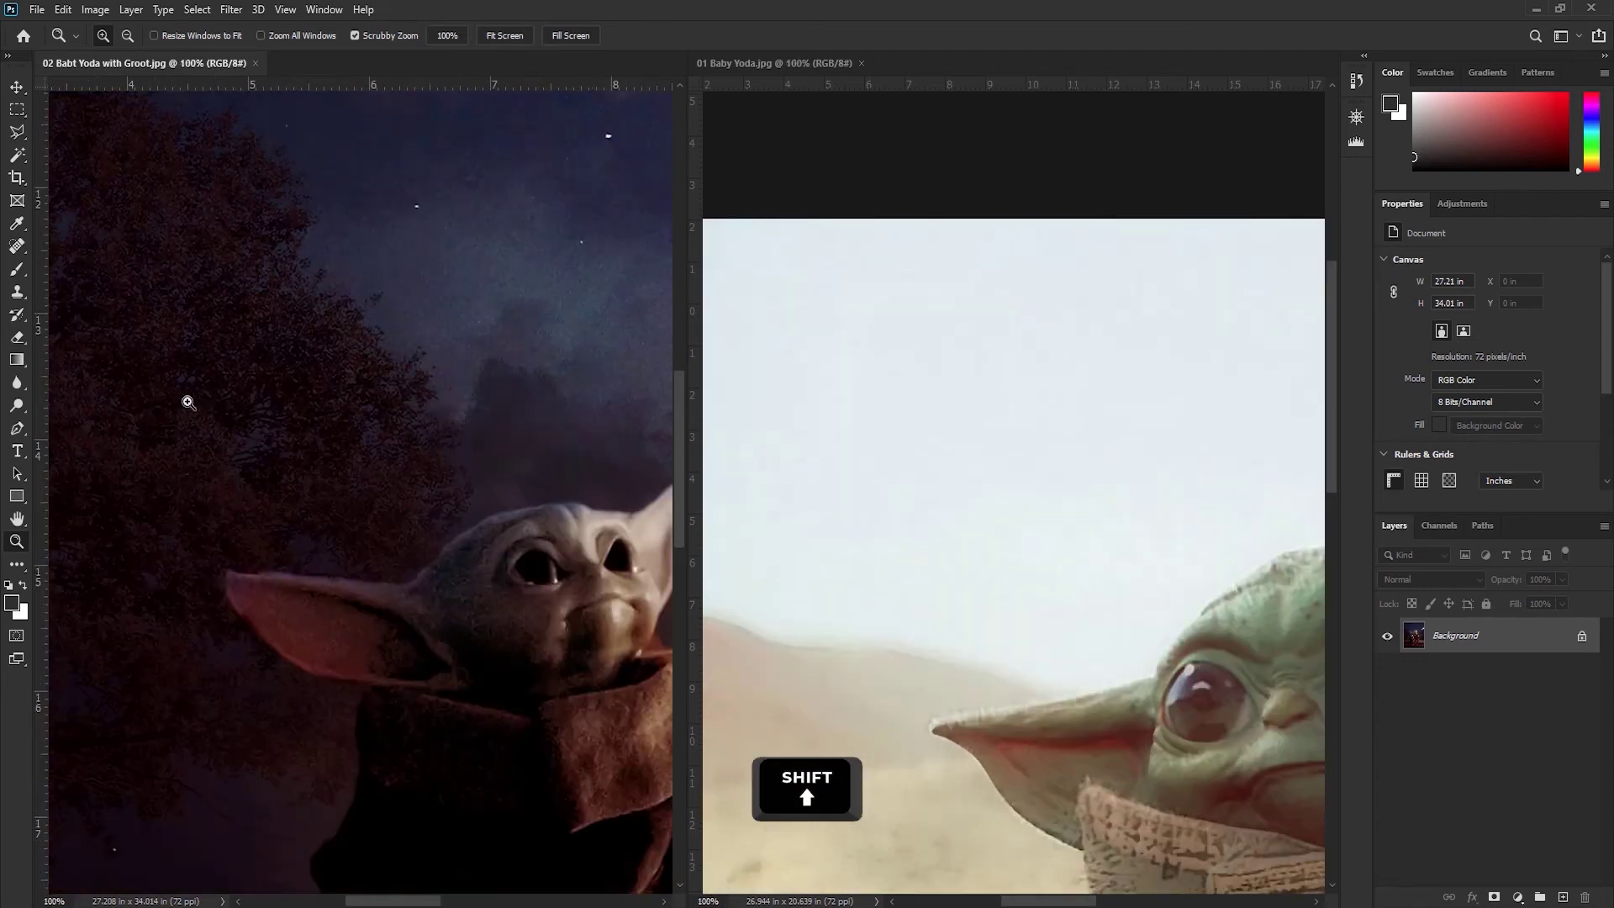
left_click(188, 403, "shift")
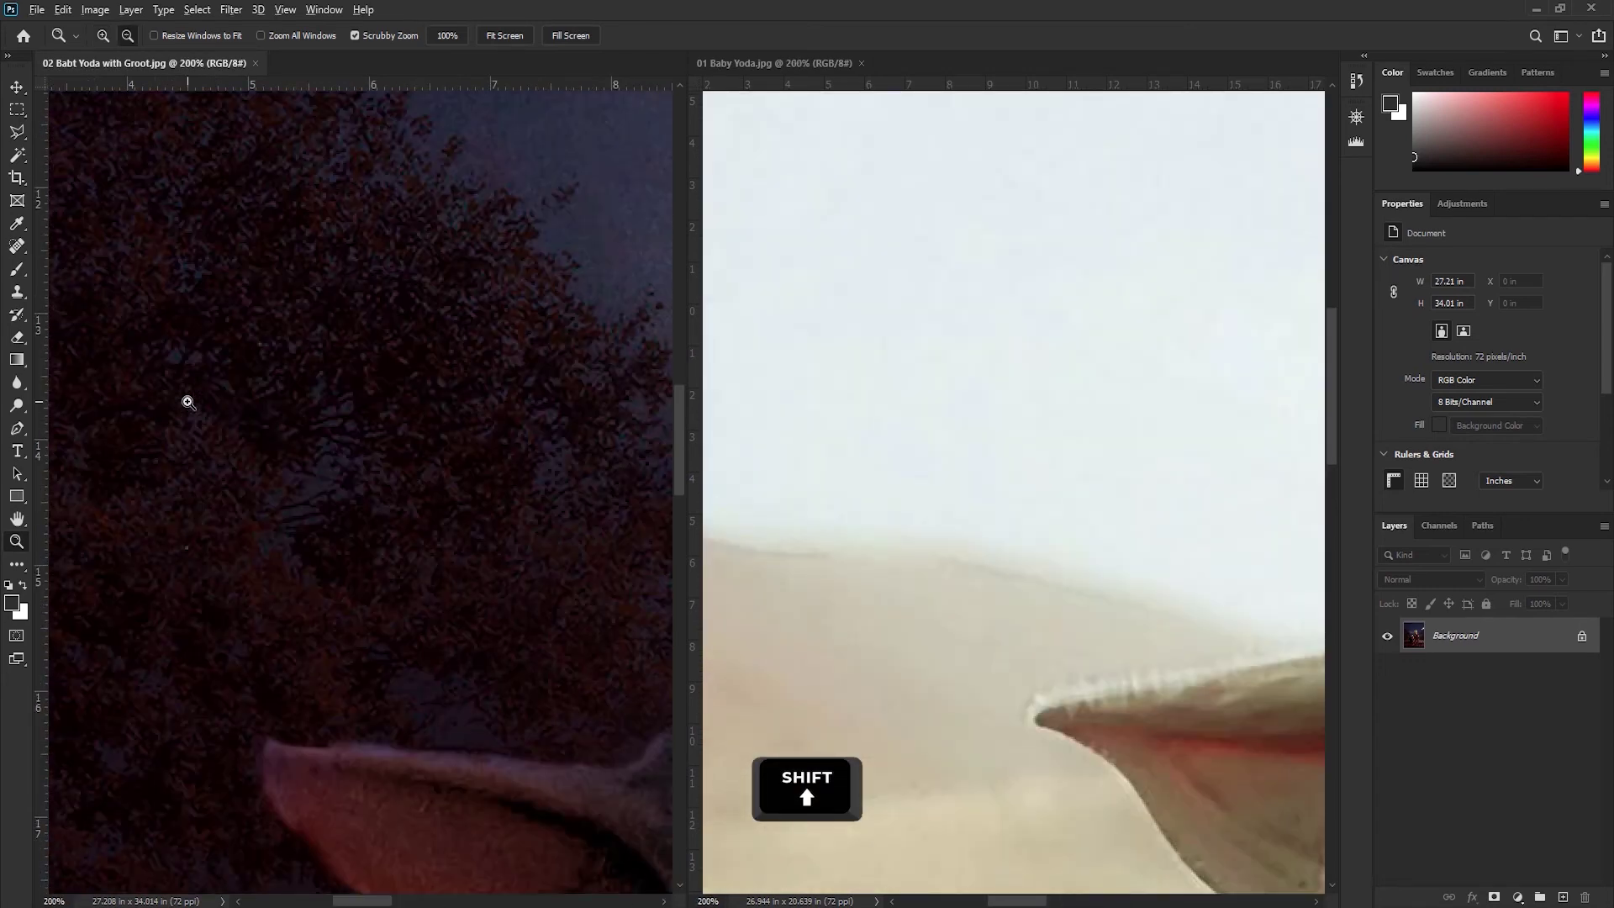
left_click(189, 403, "alt+shift")
left_click(188, 403, "alt+shift")
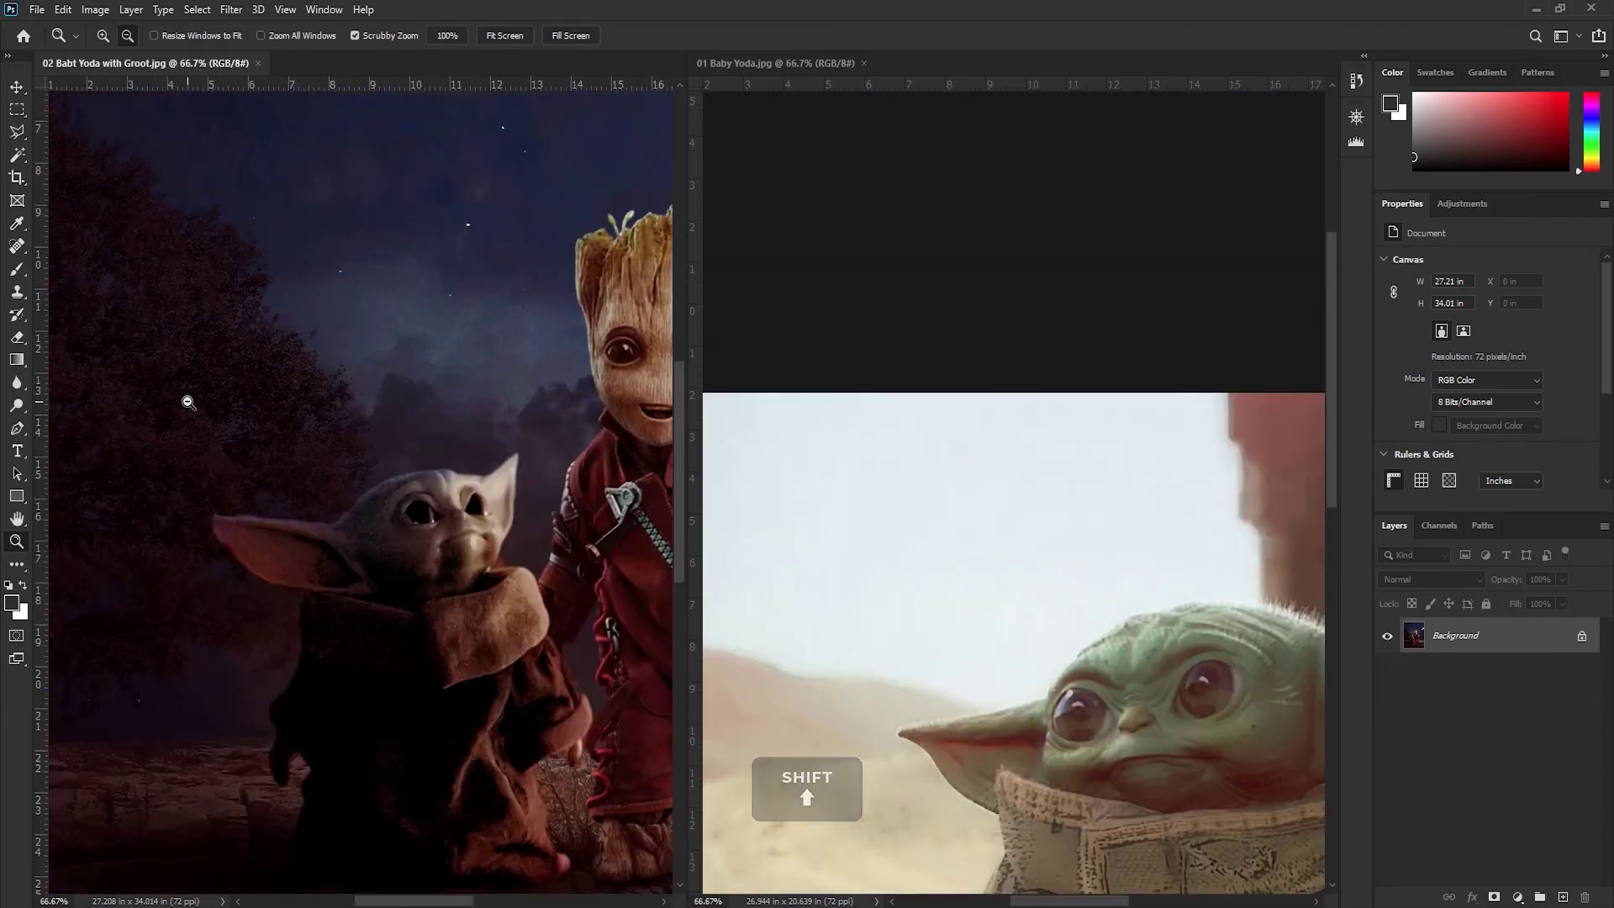
left_click(189, 403, "alt+shift")
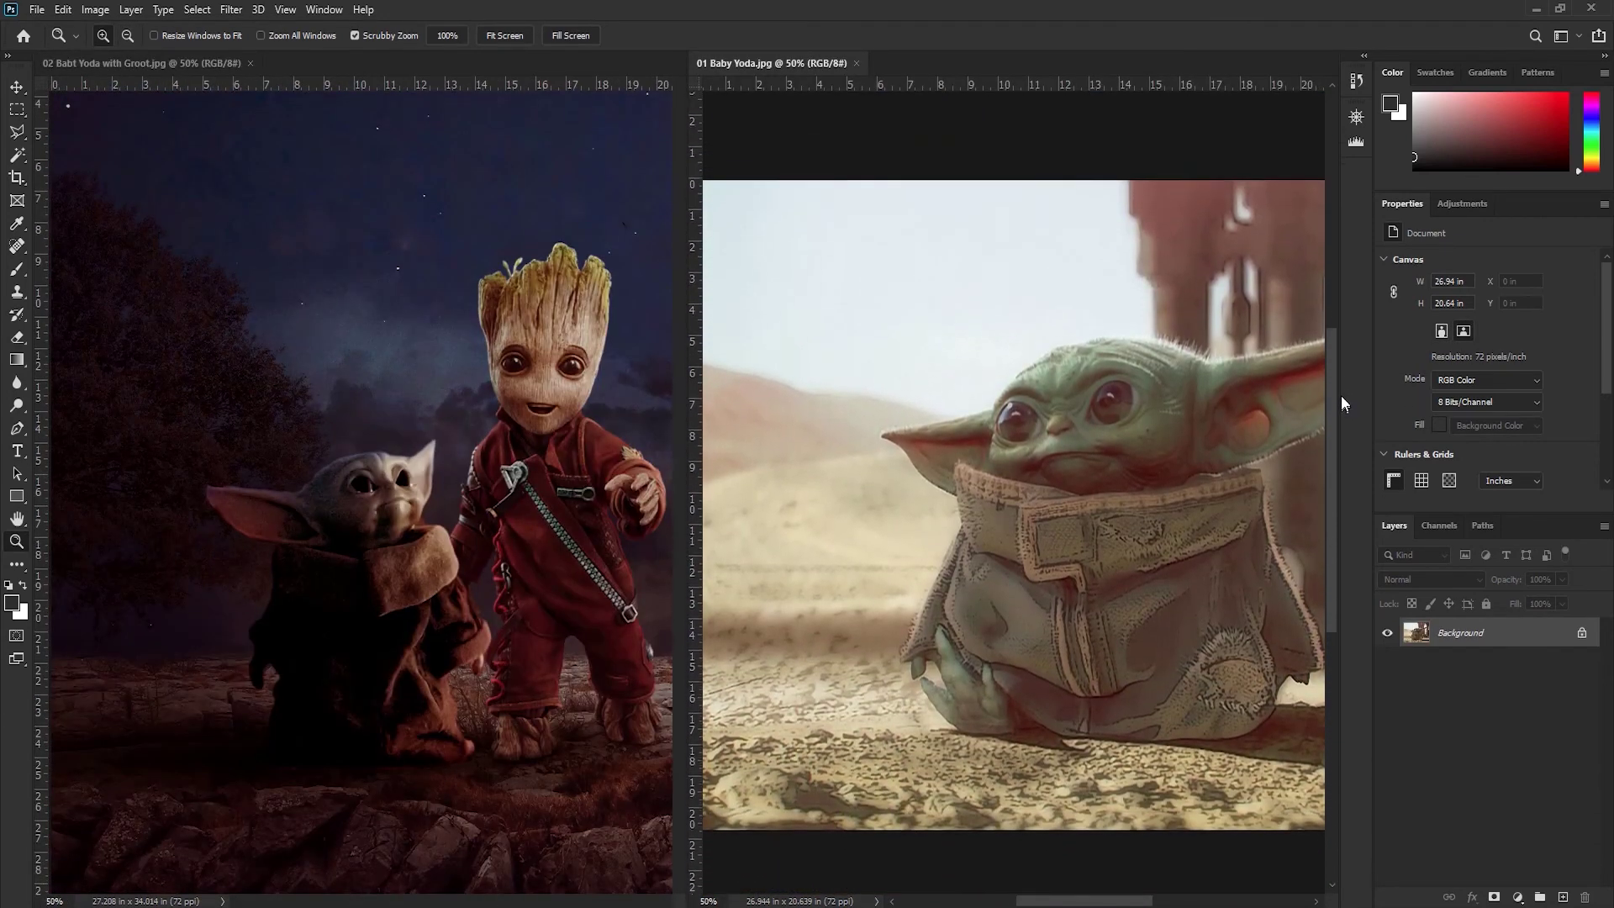
Step: Pan both images simultaneously with the Hand tool, working from the Groot image's window
key("h")
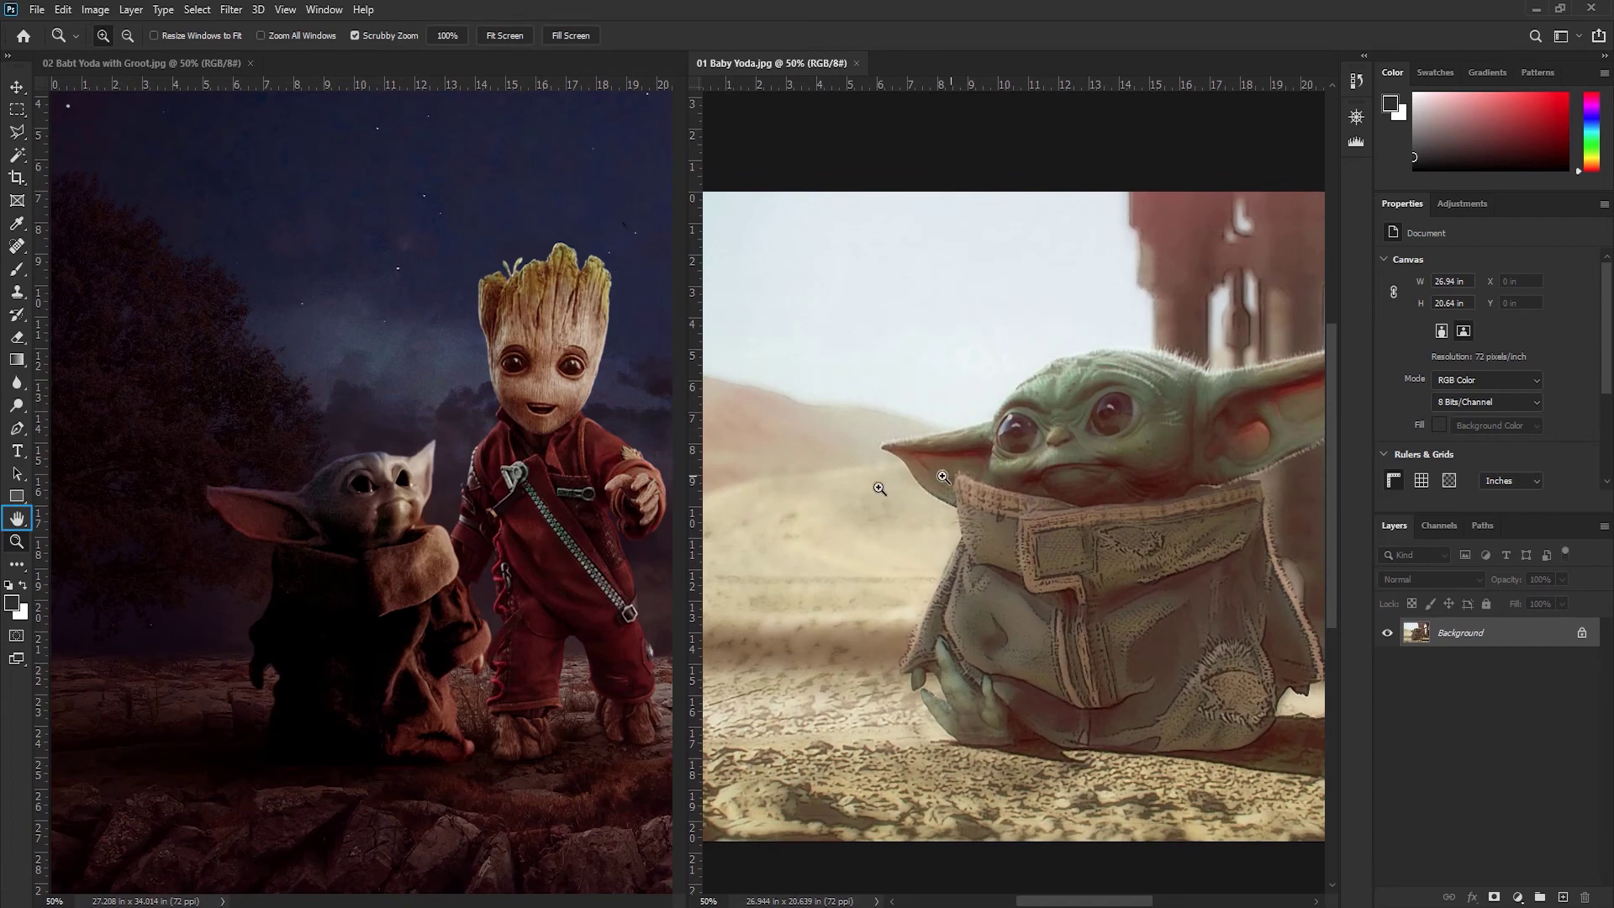
key("h")
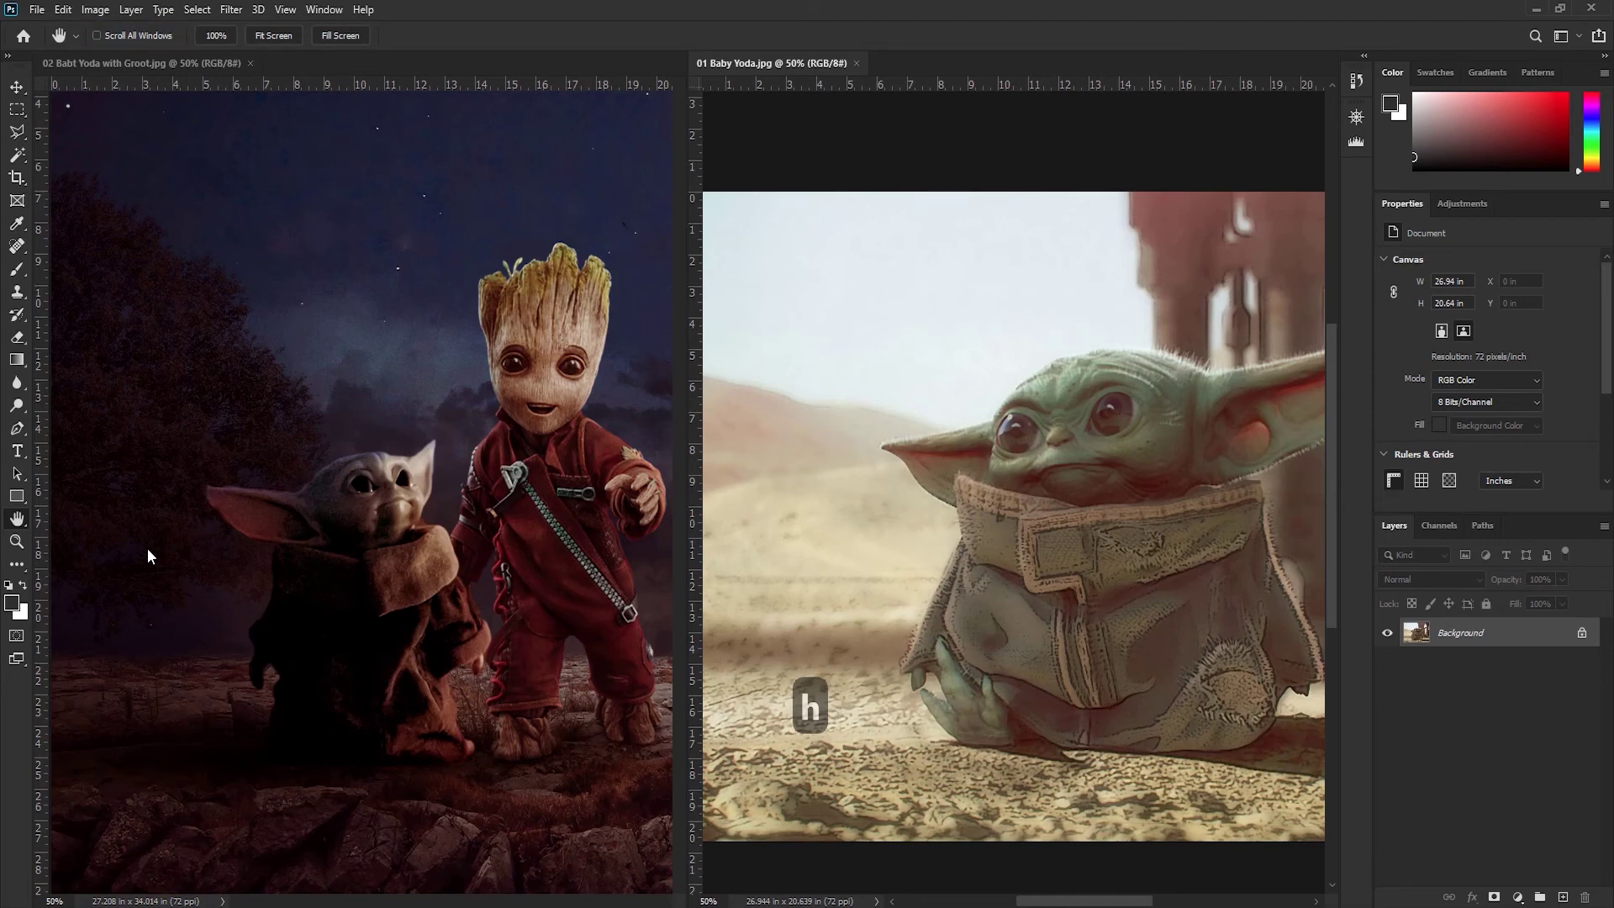
left_click(278, 512, "shift")
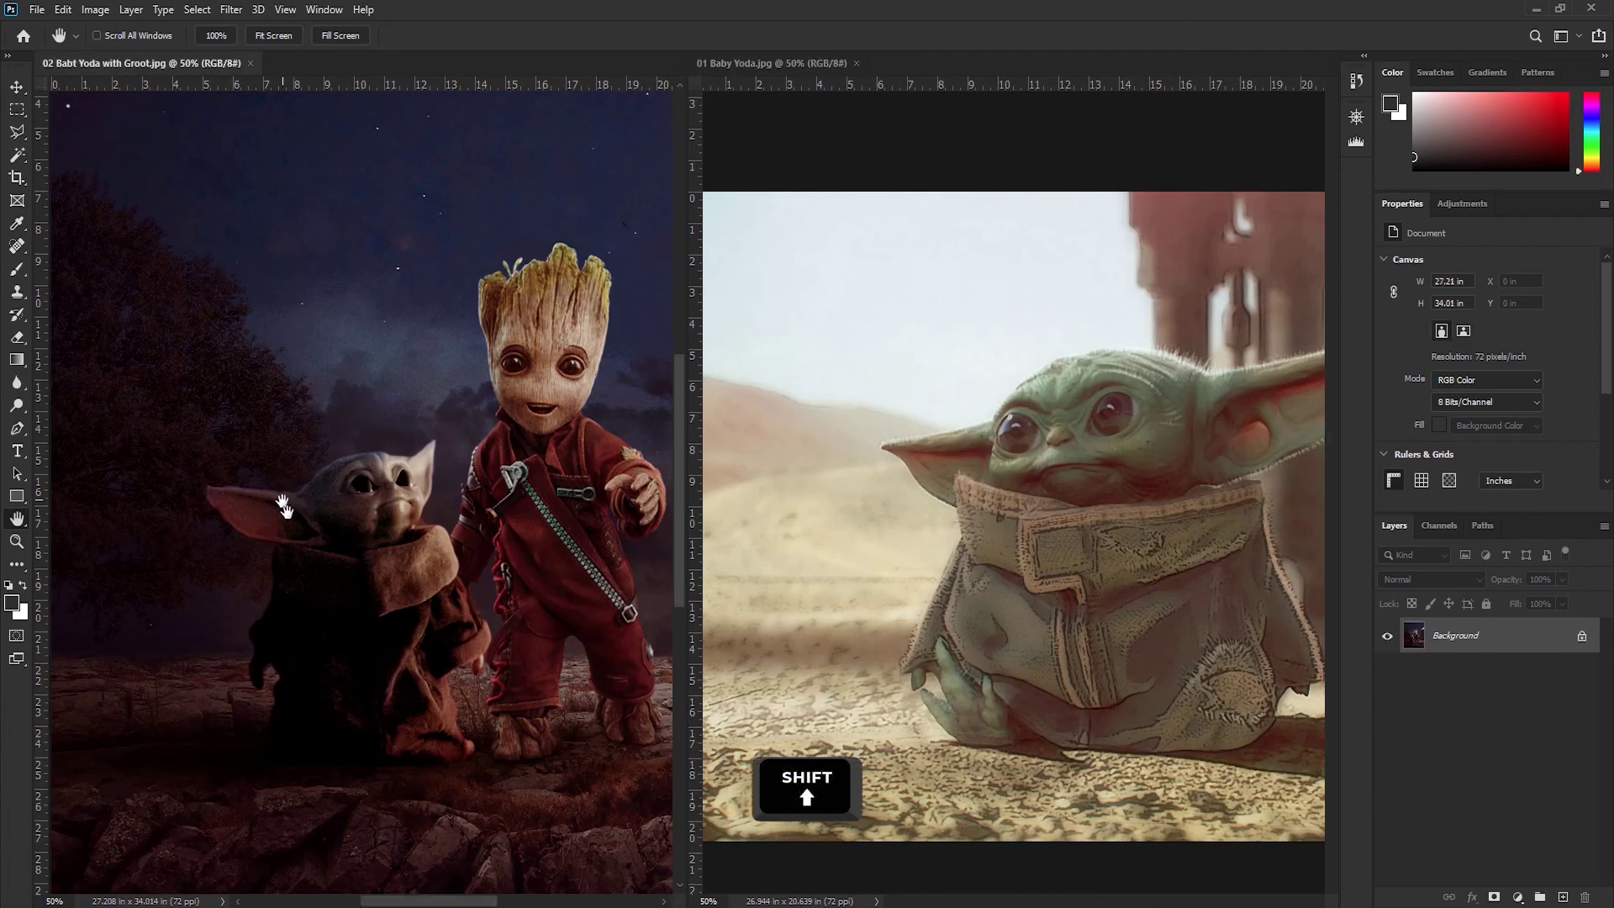
left_click_drag(283, 505, 296, 391)
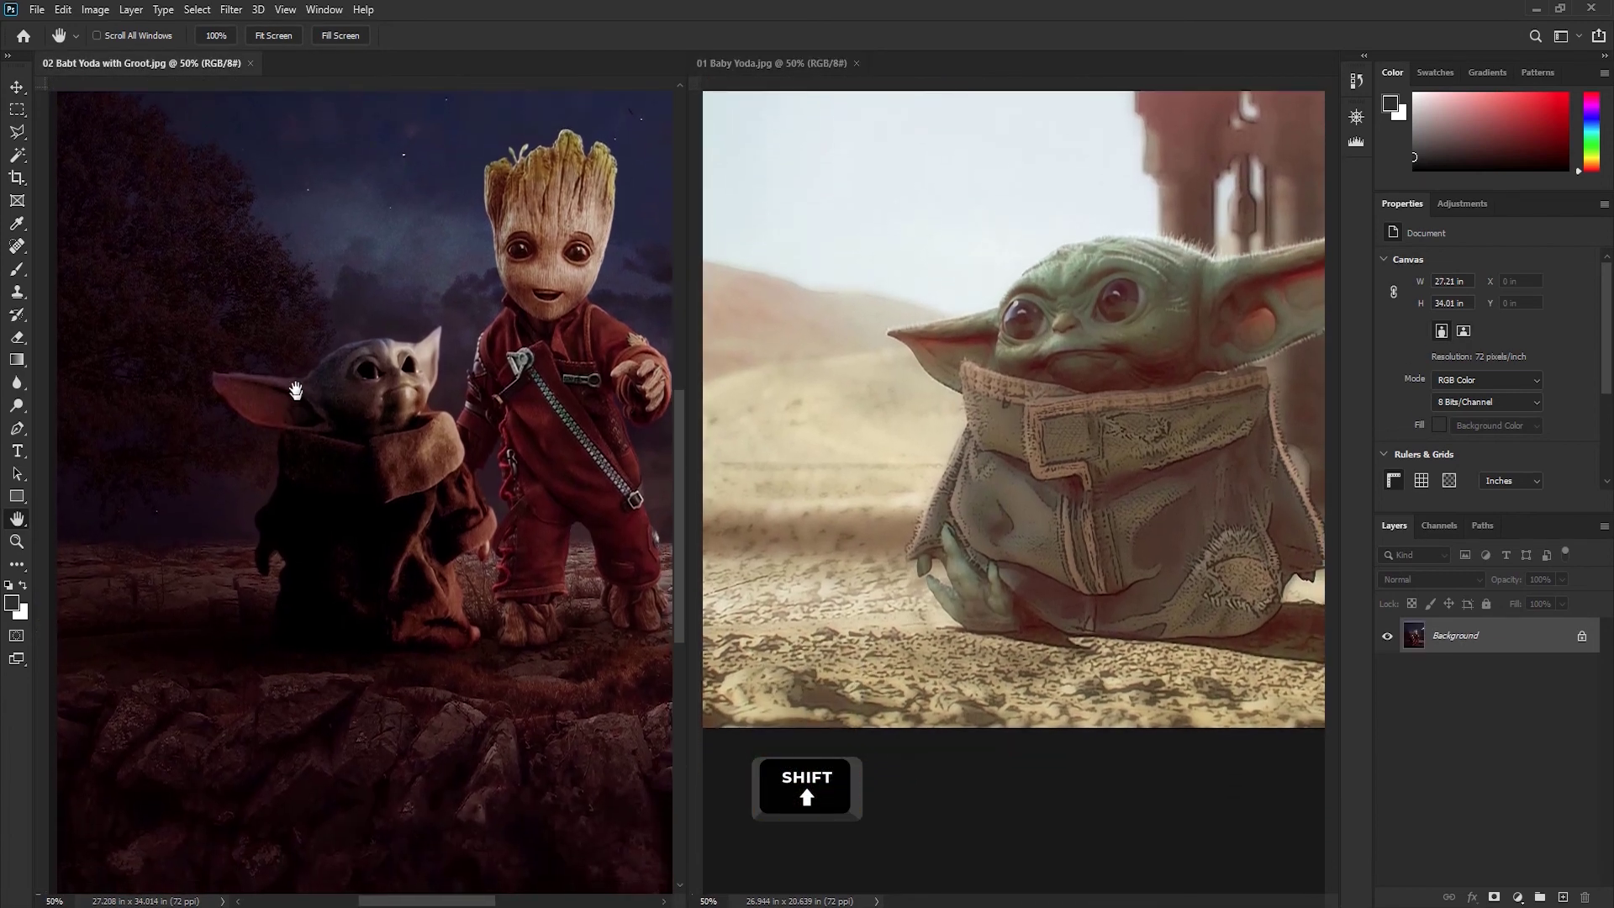
left_click_drag(623, 474, 539, 597)
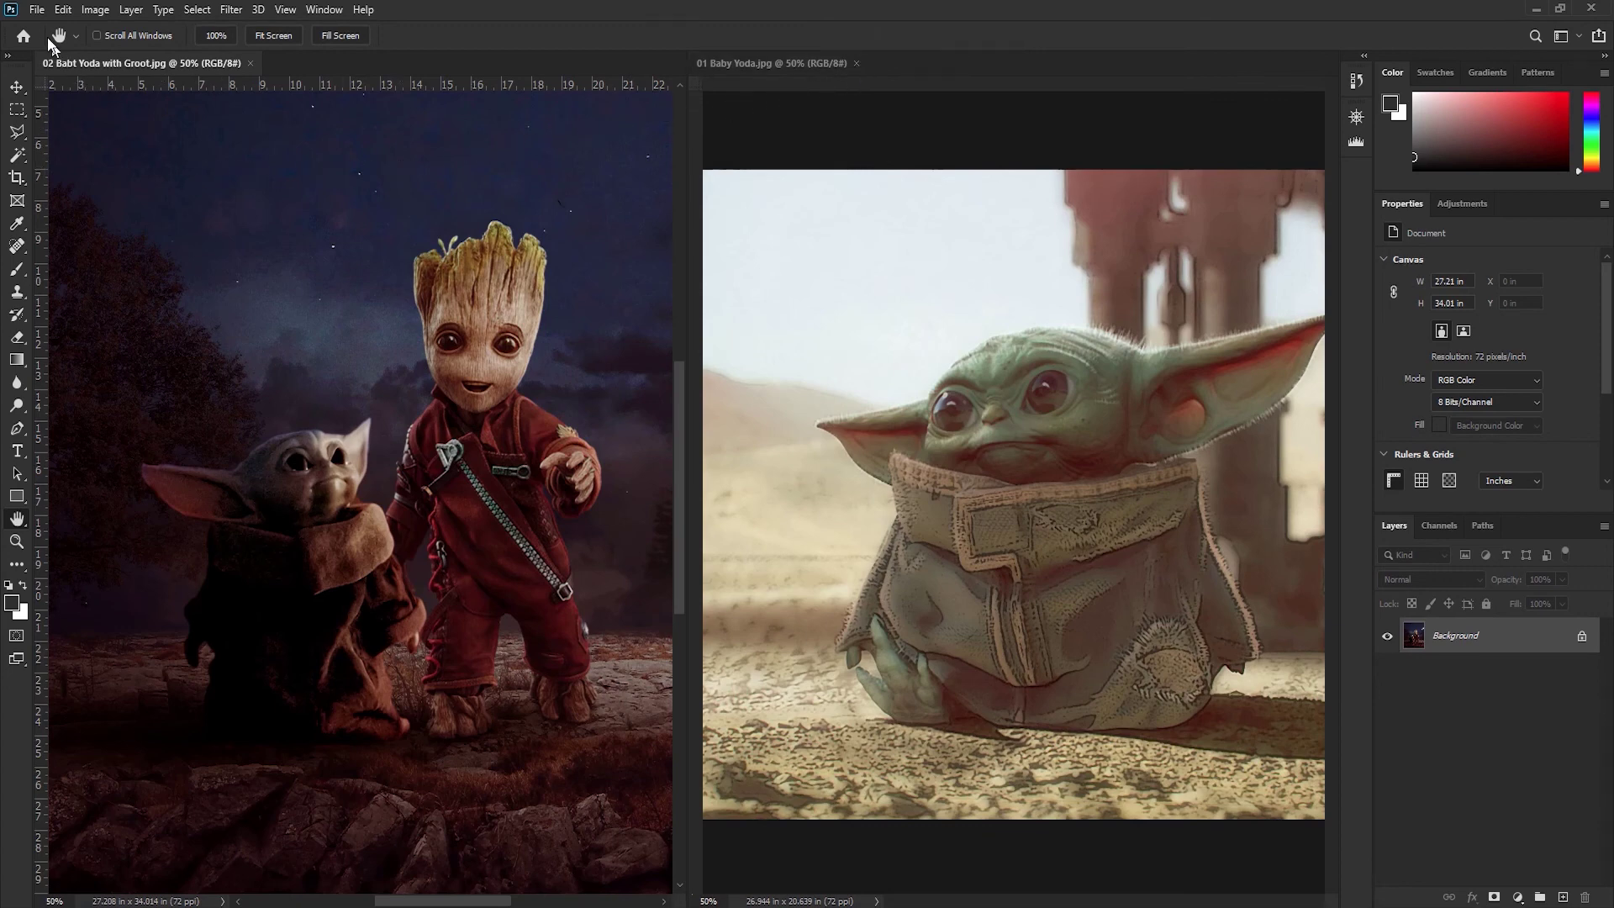
Step: Close all open images at once
left_click(39, 12)
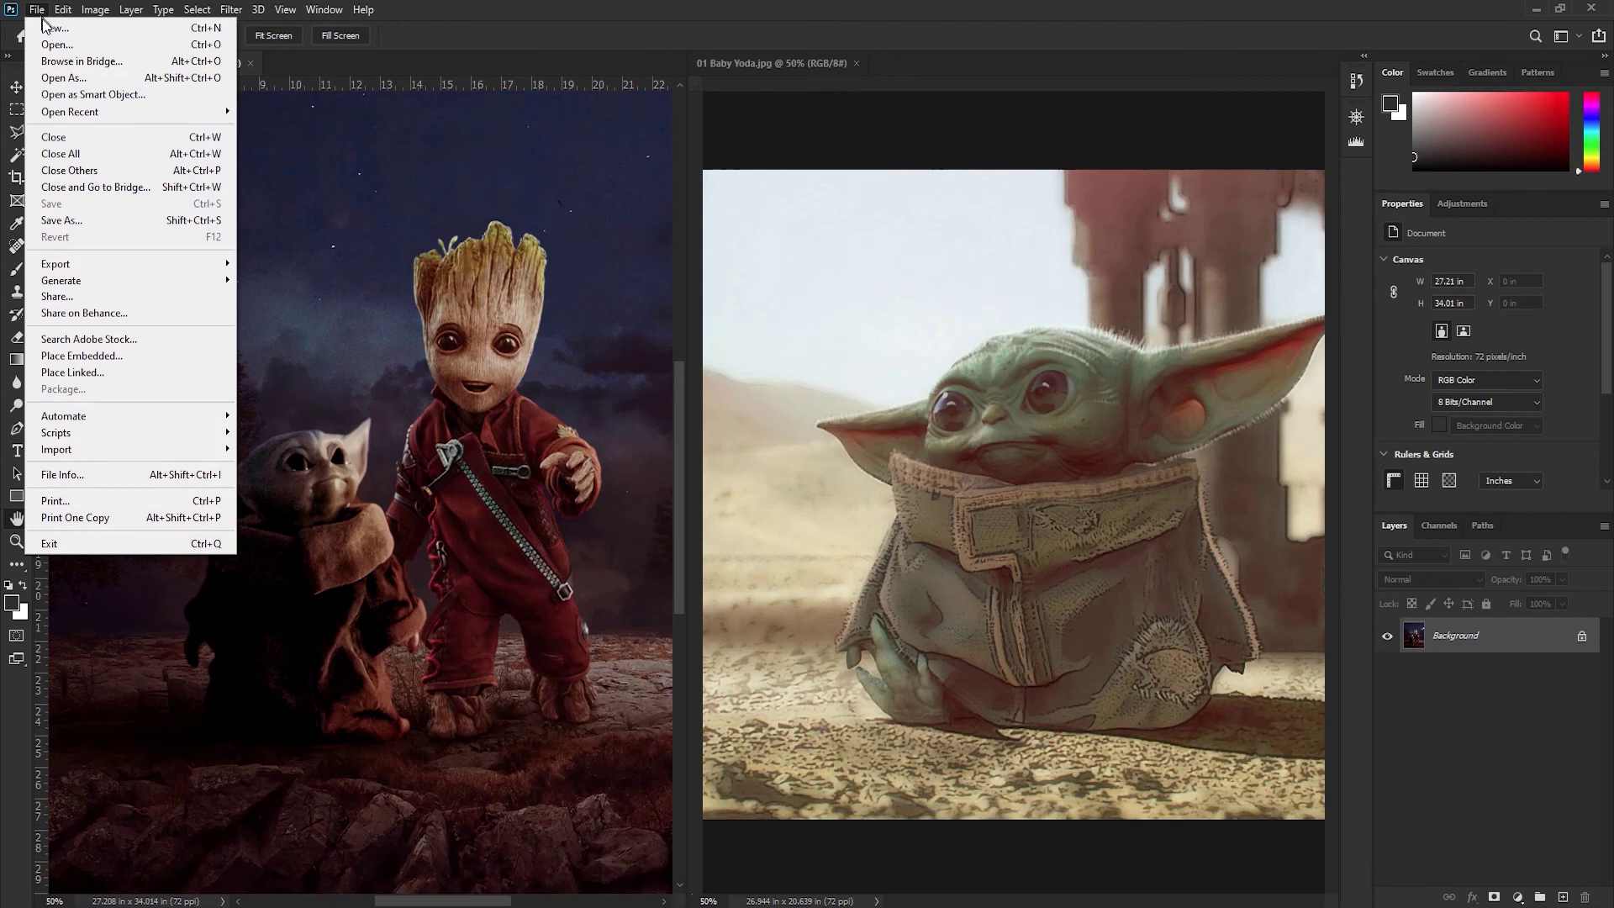
left_click(110, 162)
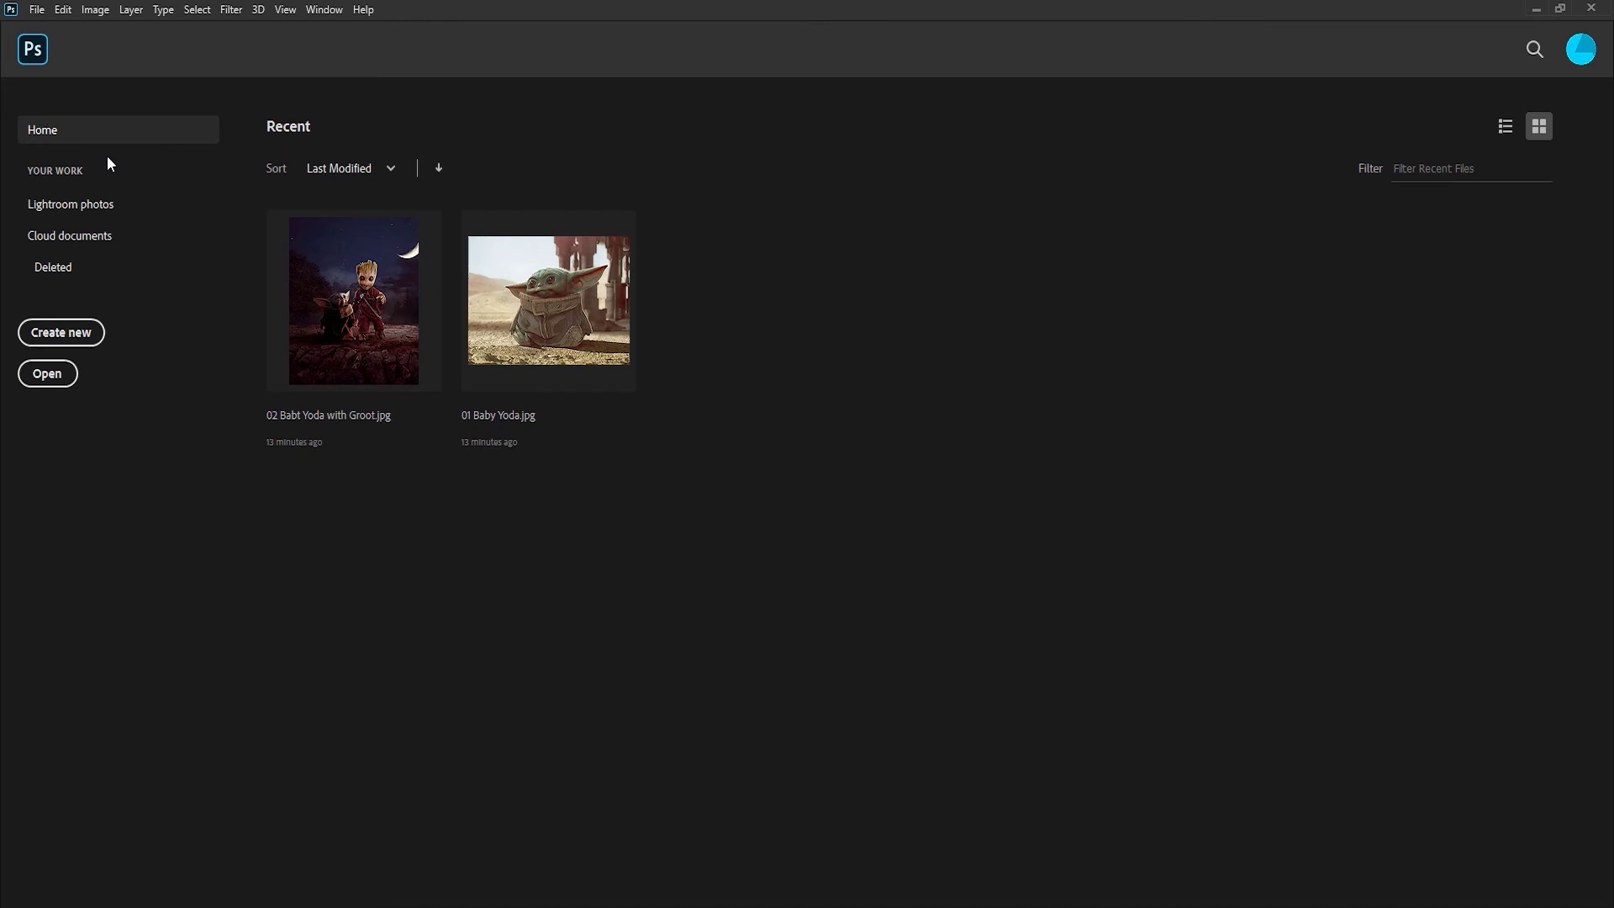